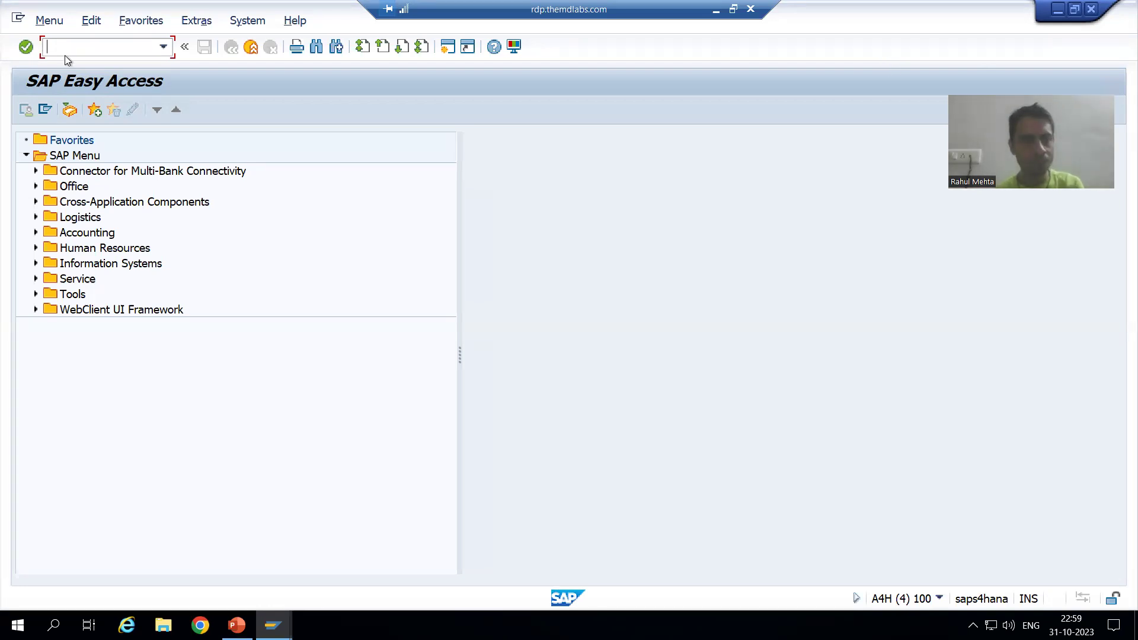
Start transaction SM36 and enter BGJOB_2 as the name of the new background job
type("sm36")
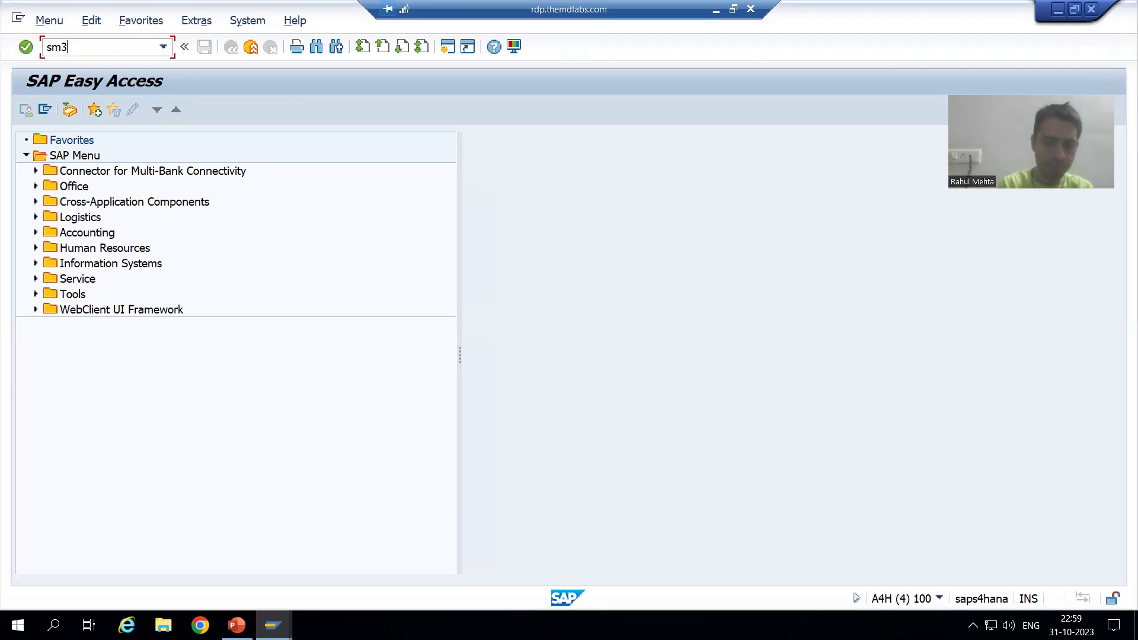
key("Return")
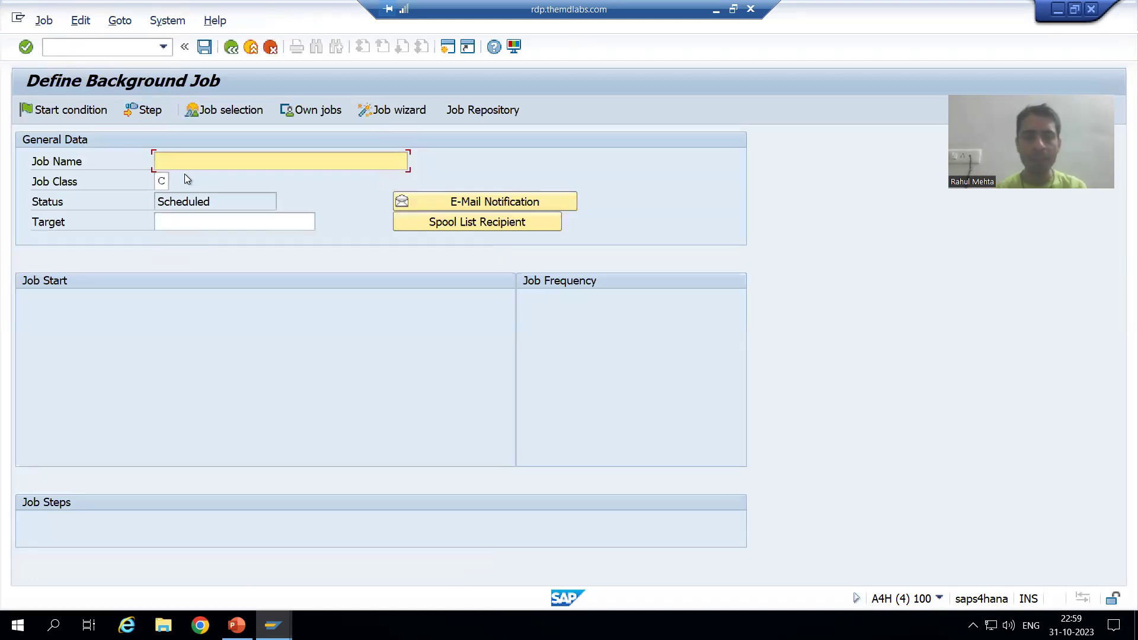
key("Down")
key("Return")
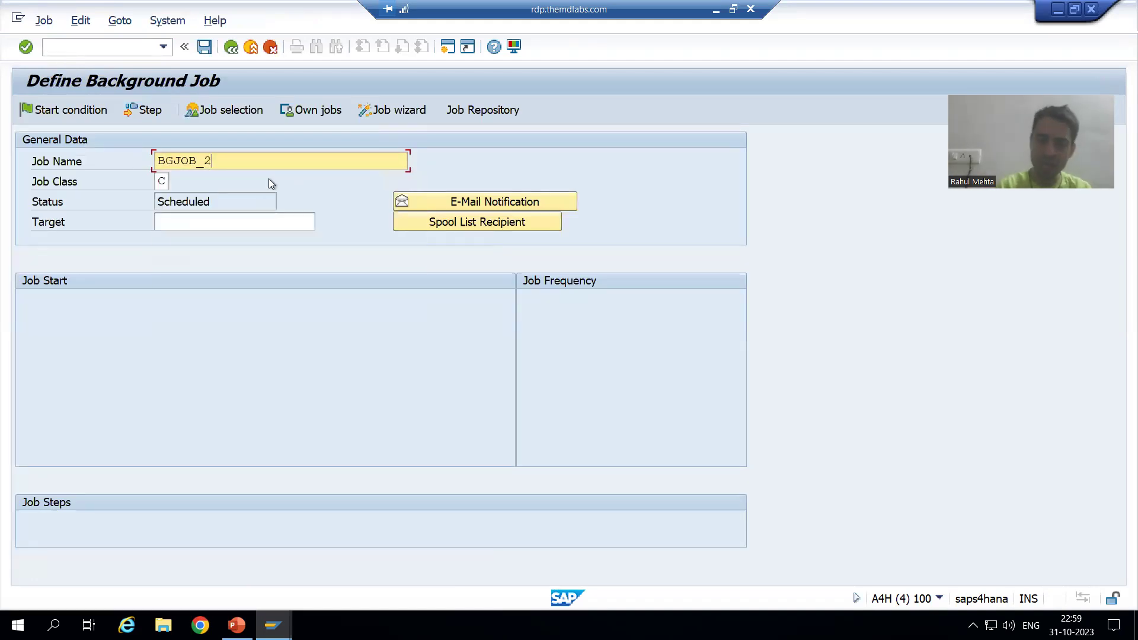
key("BackSpace")
left_click(268, 178)
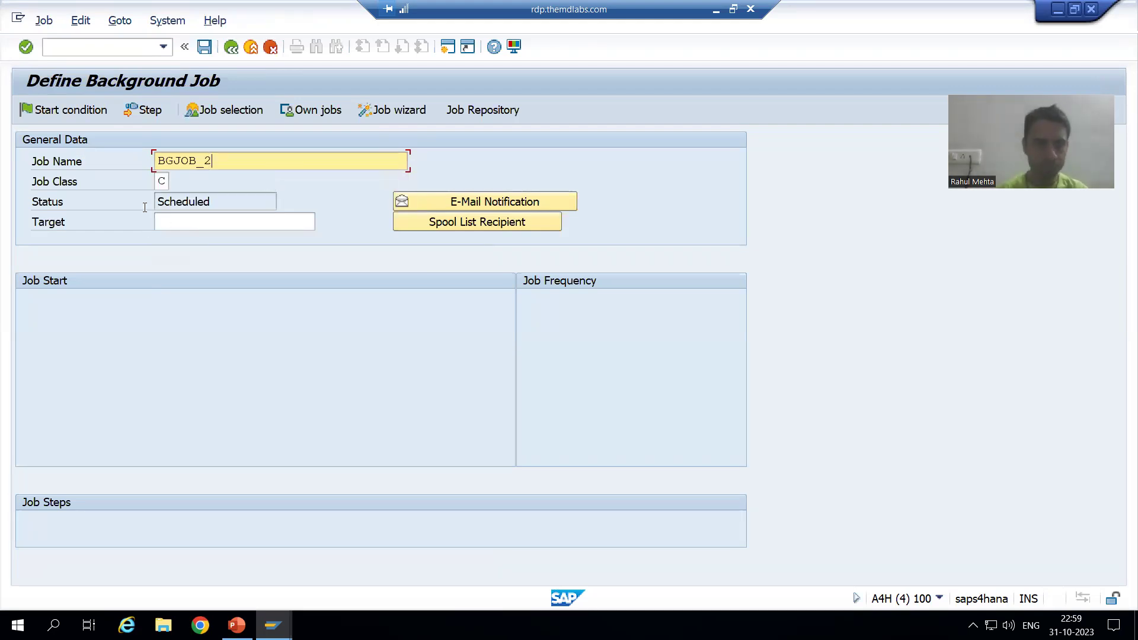
Set the background job's class to A - High priority
left_click(165, 182)
left_click(175, 182)
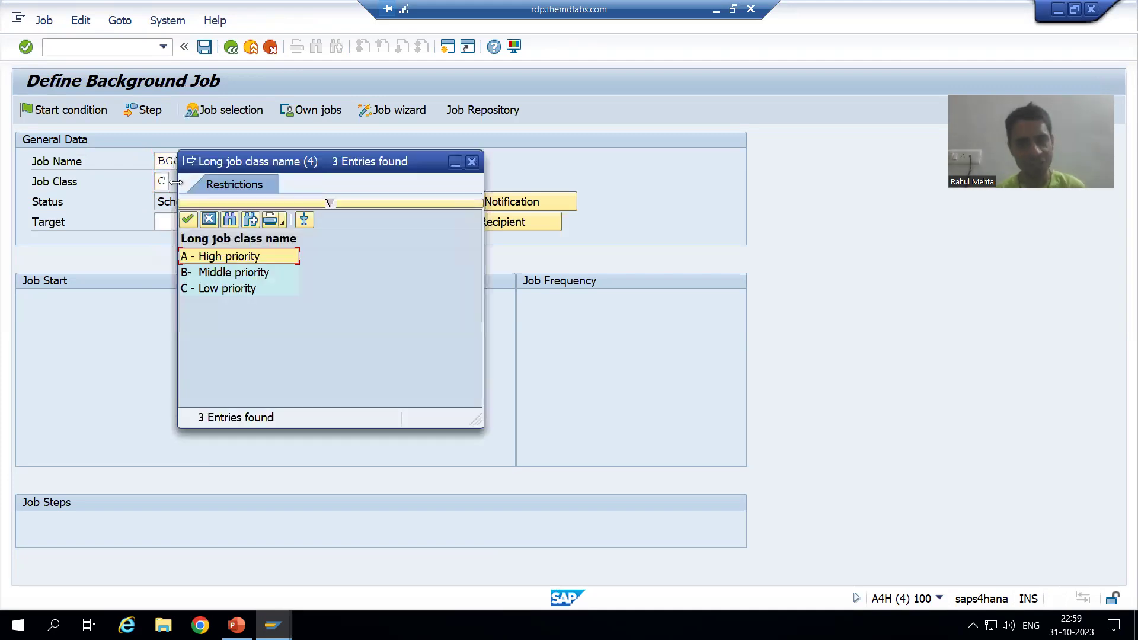
double_click(236, 257)
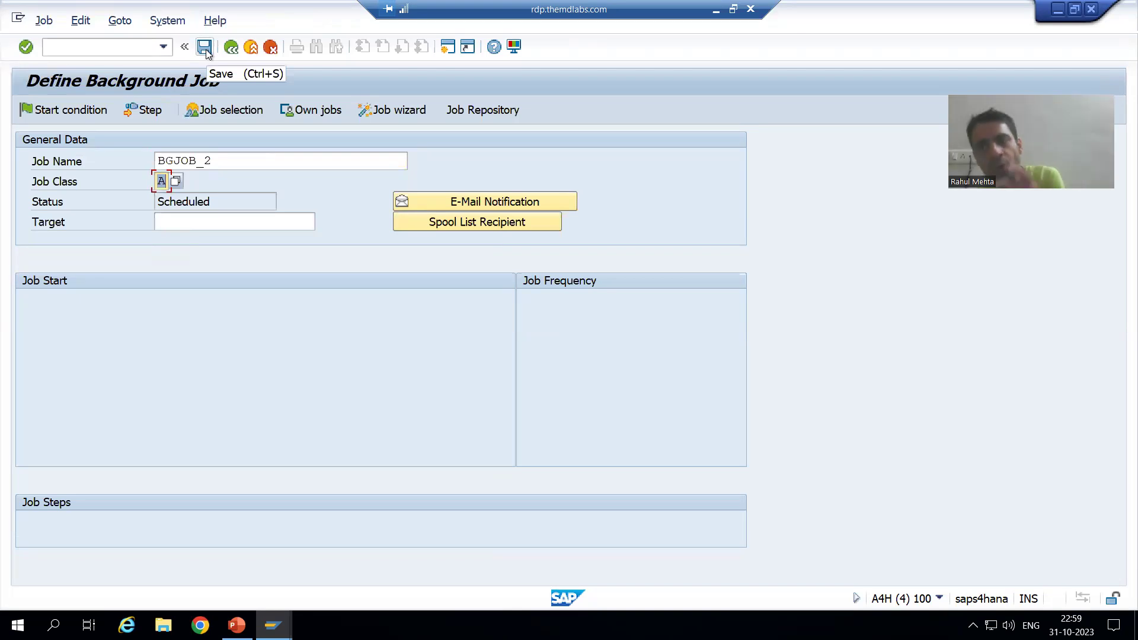
Add a job step for the ABAP program ZPRG4_CLASSICAL_REPORT_2_TABLE, save it and return to the job definition
left_click(148, 111)
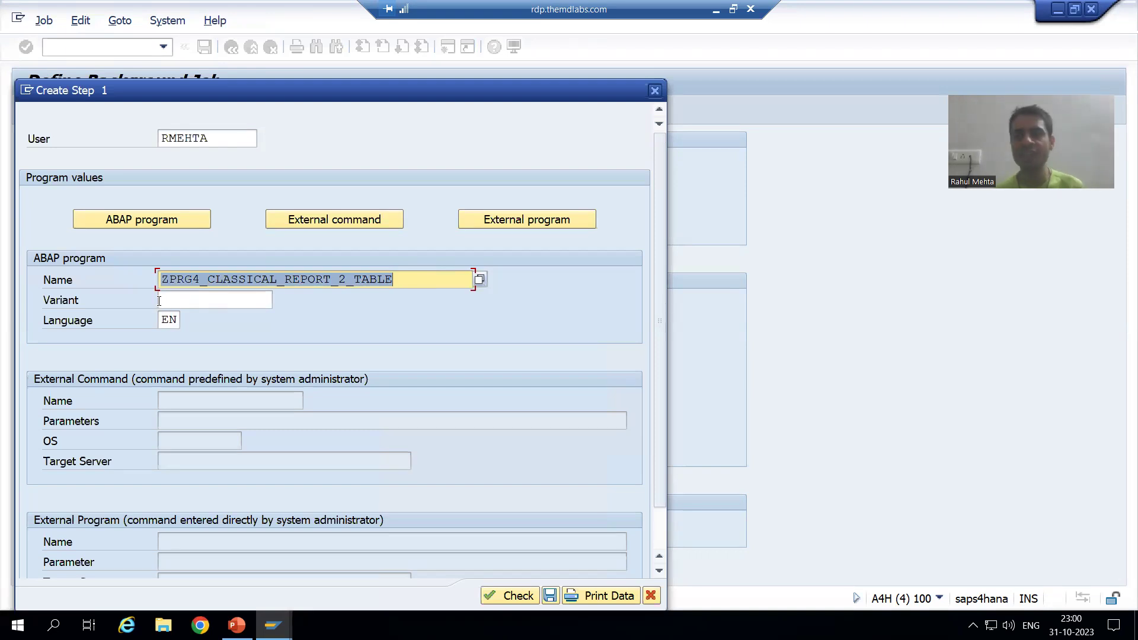
left_click(550, 596)
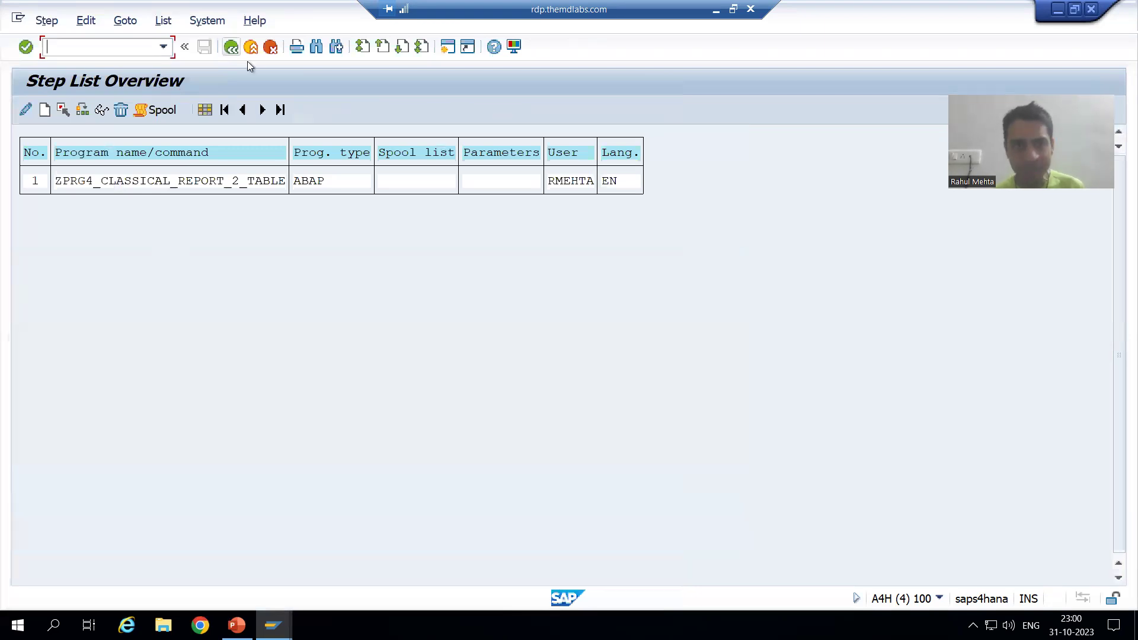
key("F3")
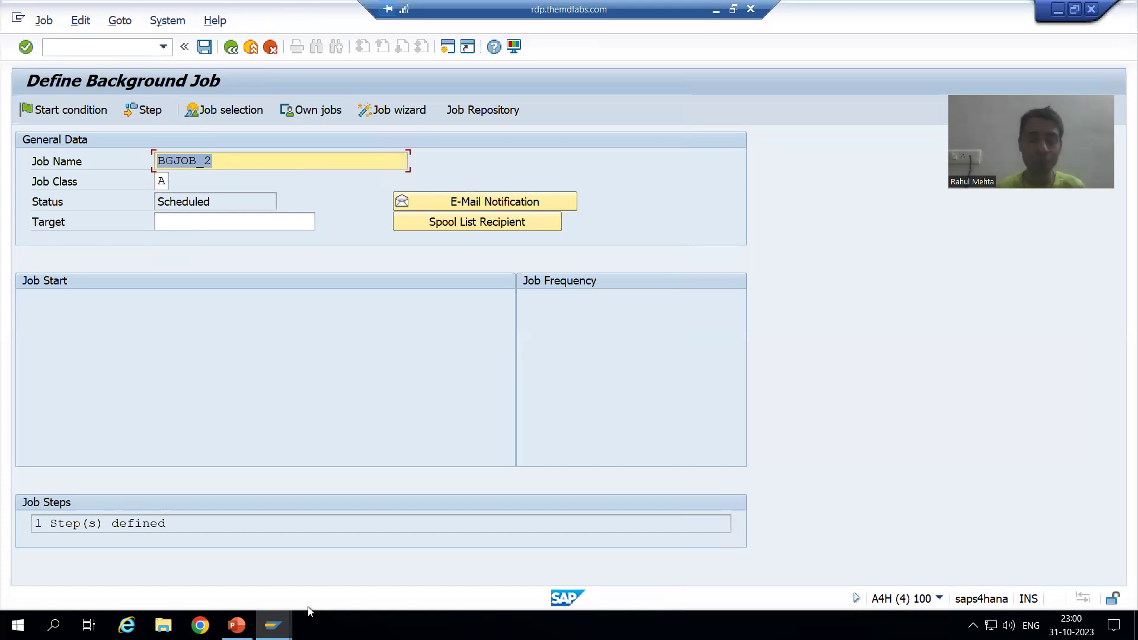
In the job selection session, restart SM37 and search for BGJOB_2 with the scheduled status included
left_click(273, 625)
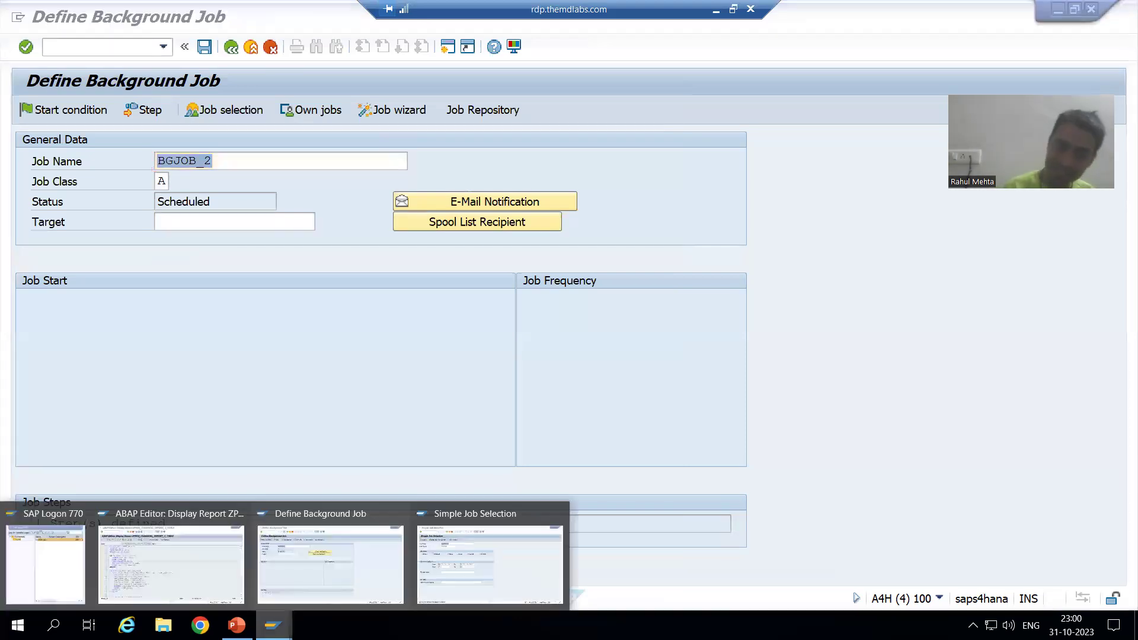
left_click(454, 568)
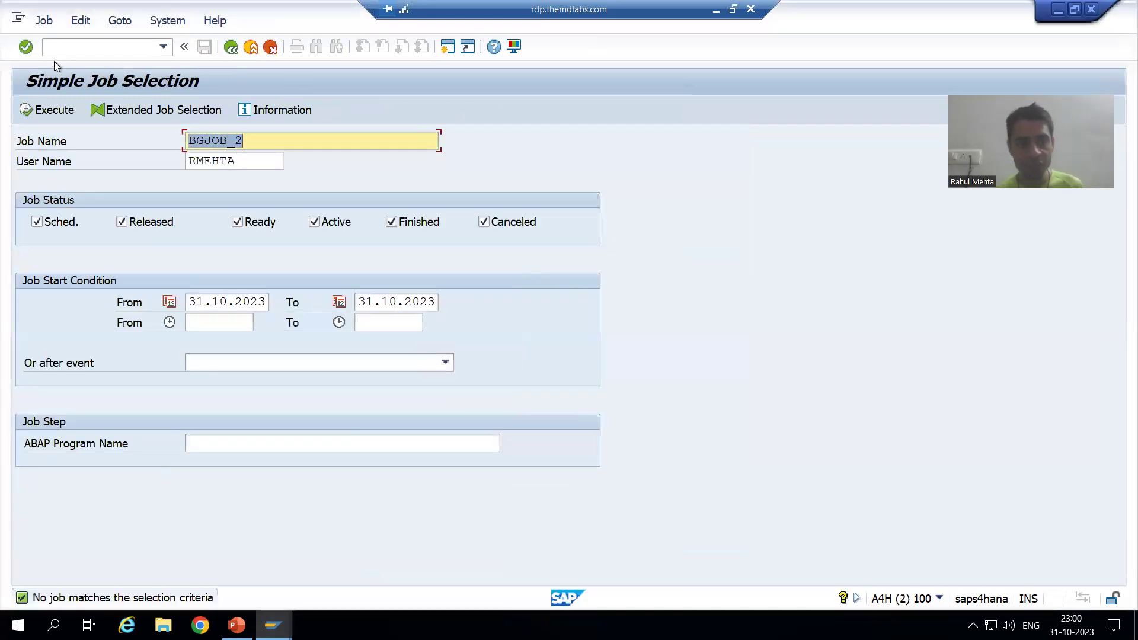
left_click(59, 50)
type("/nsm37")
key("Return")
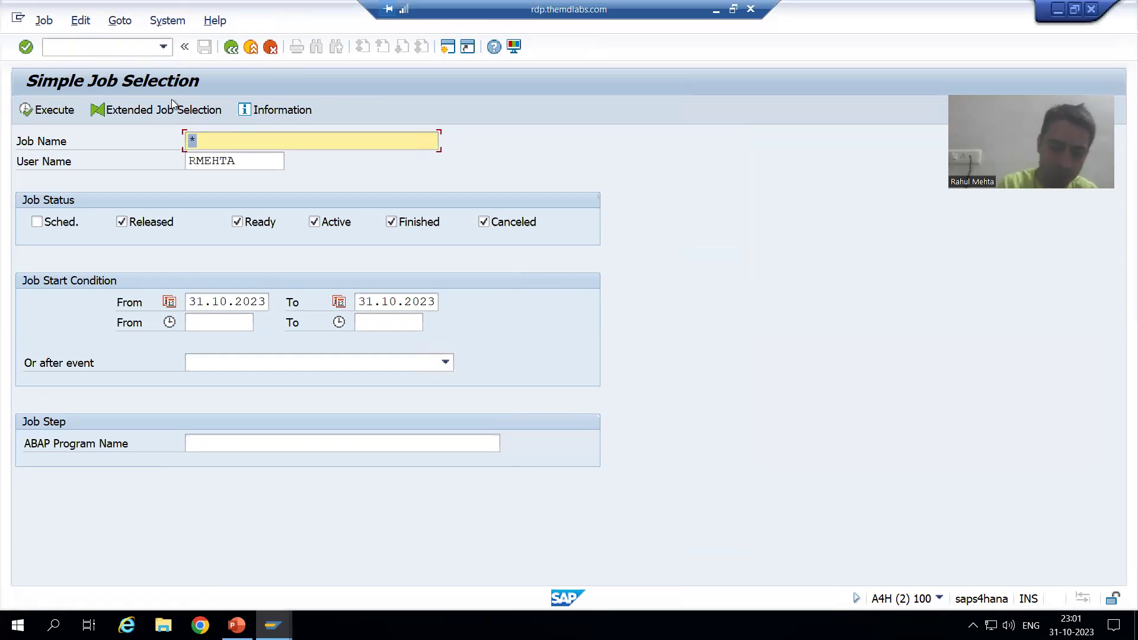
type("BGJOB_2")
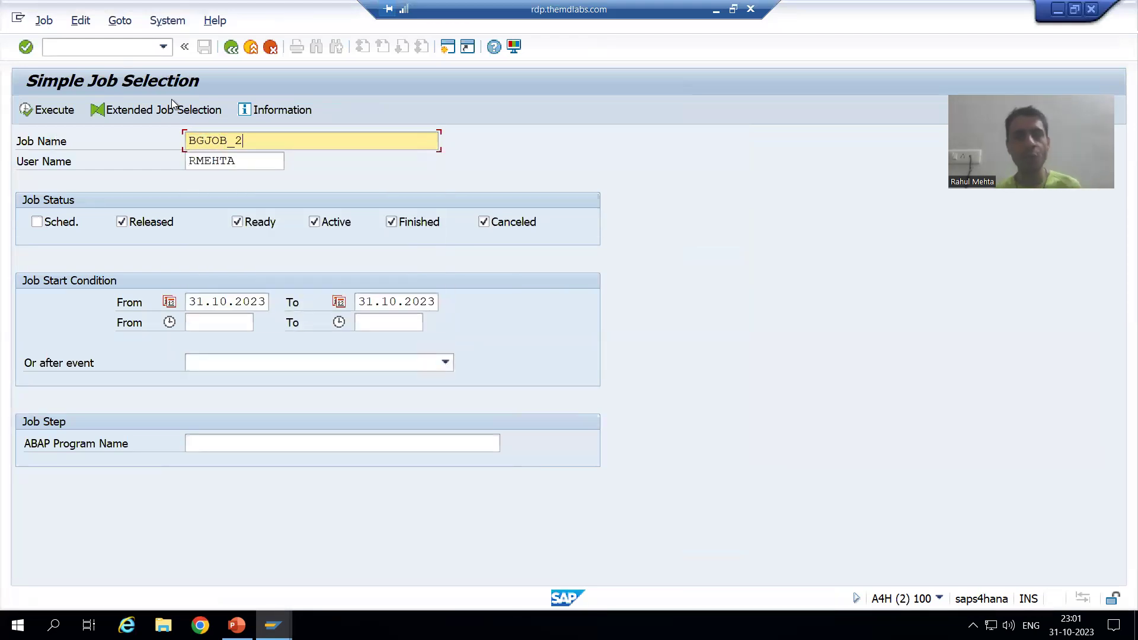
left_click(66, 225)
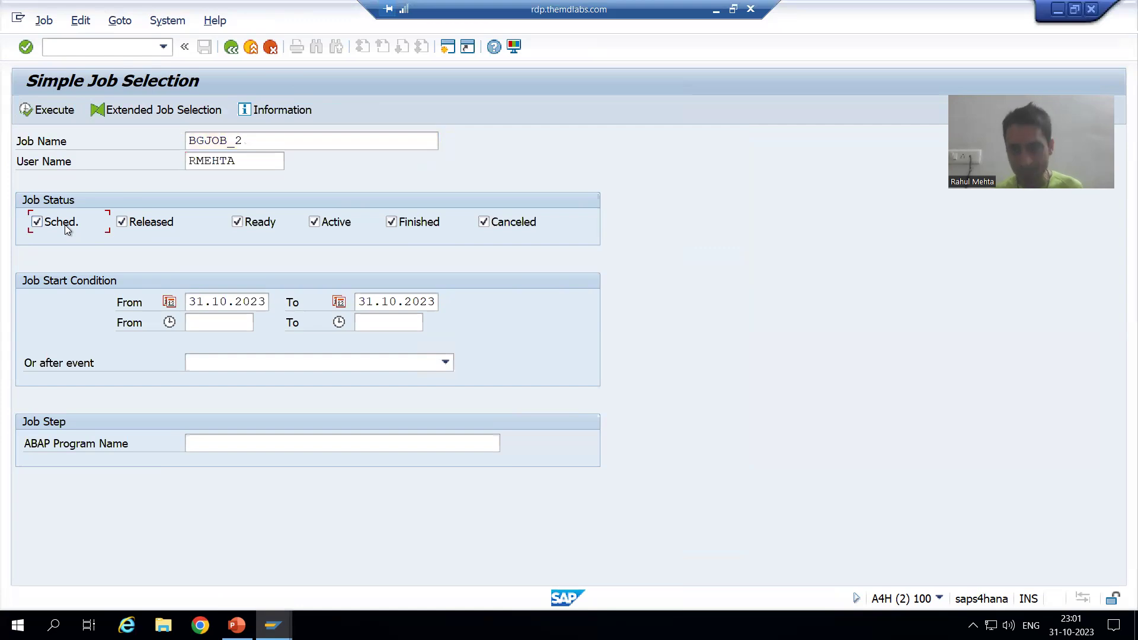
left_click(38, 111)
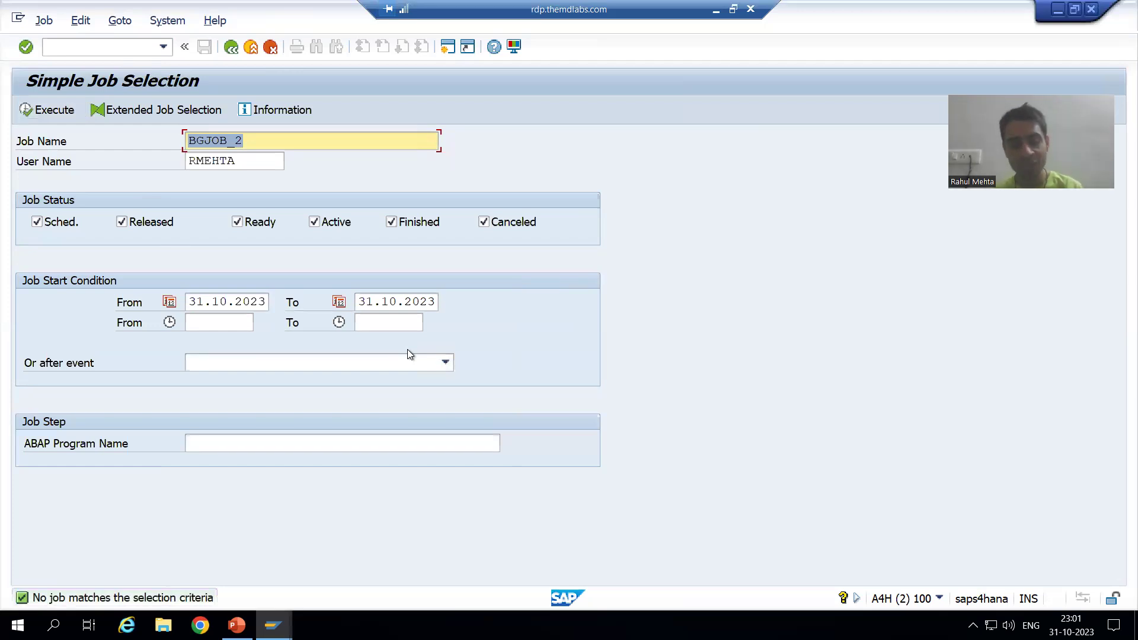
Save BGJOB_2 in the Define Background Job session and rerun the SM37 job selection for it
key("F3")
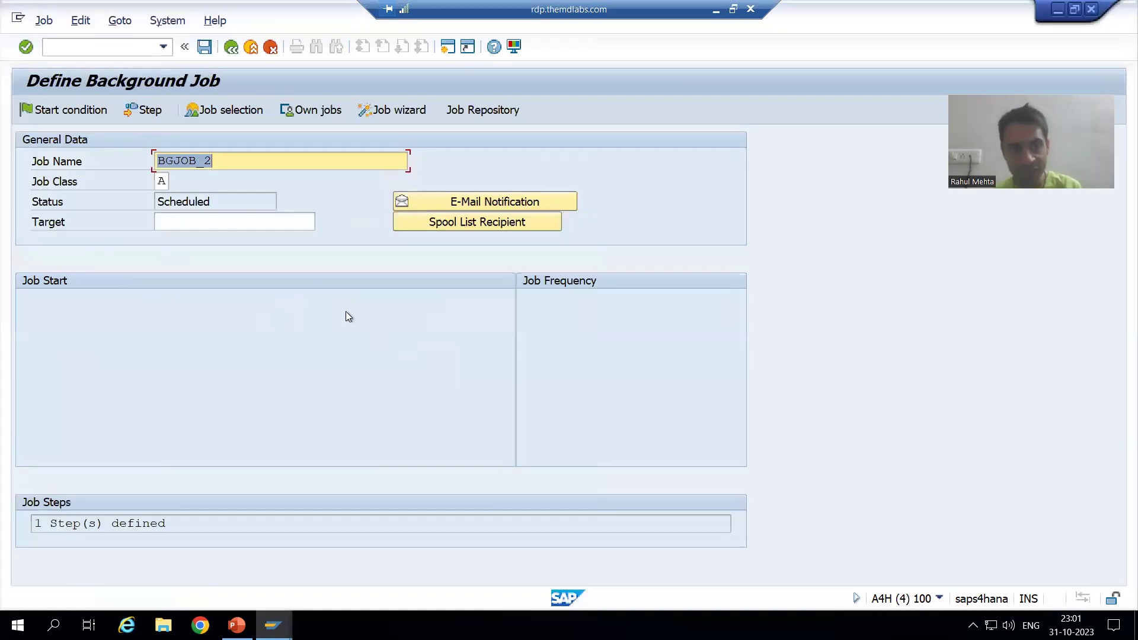
left_click(204, 48)
left_click(204, 47)
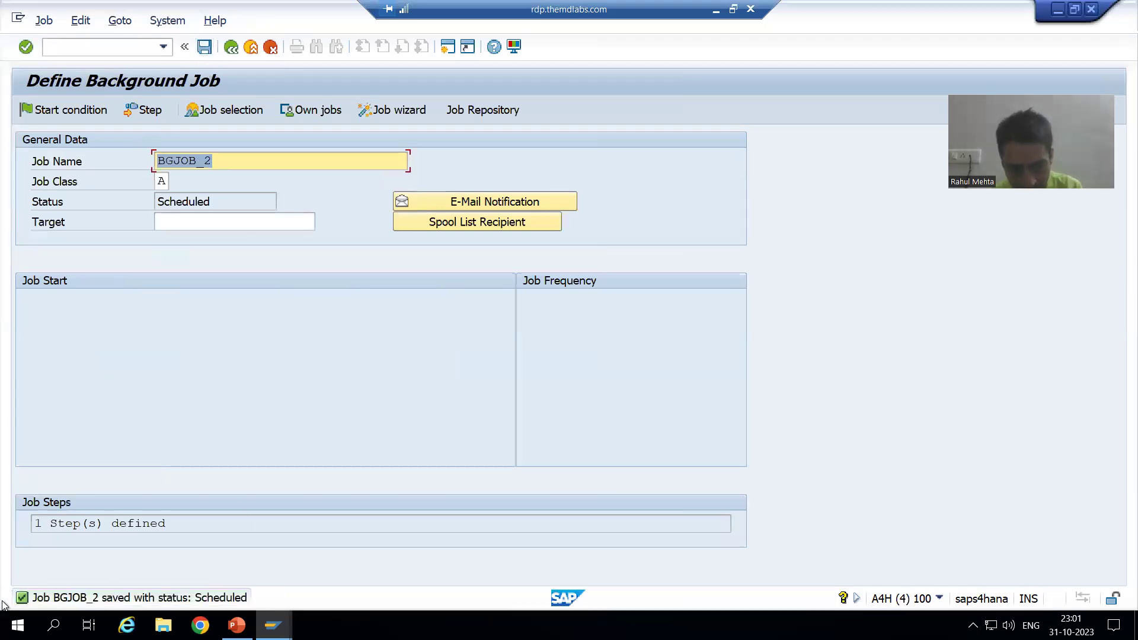
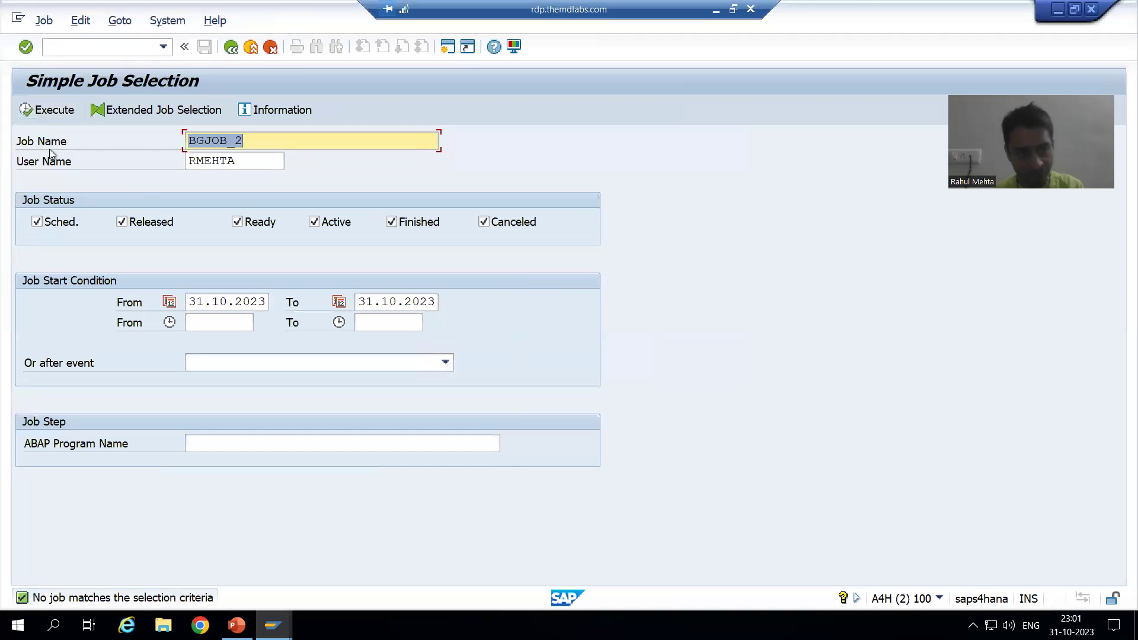
left_click(53, 113)
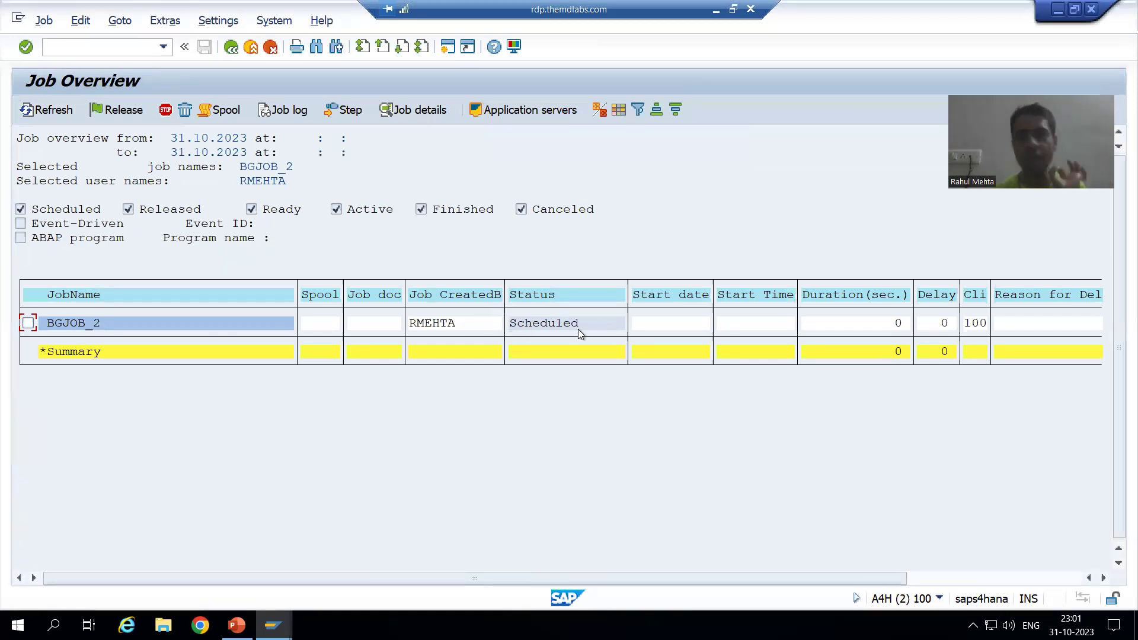
Back in the job definition, add a date/time start condition with 31.10.2023 as the scheduled start date
key("F3")
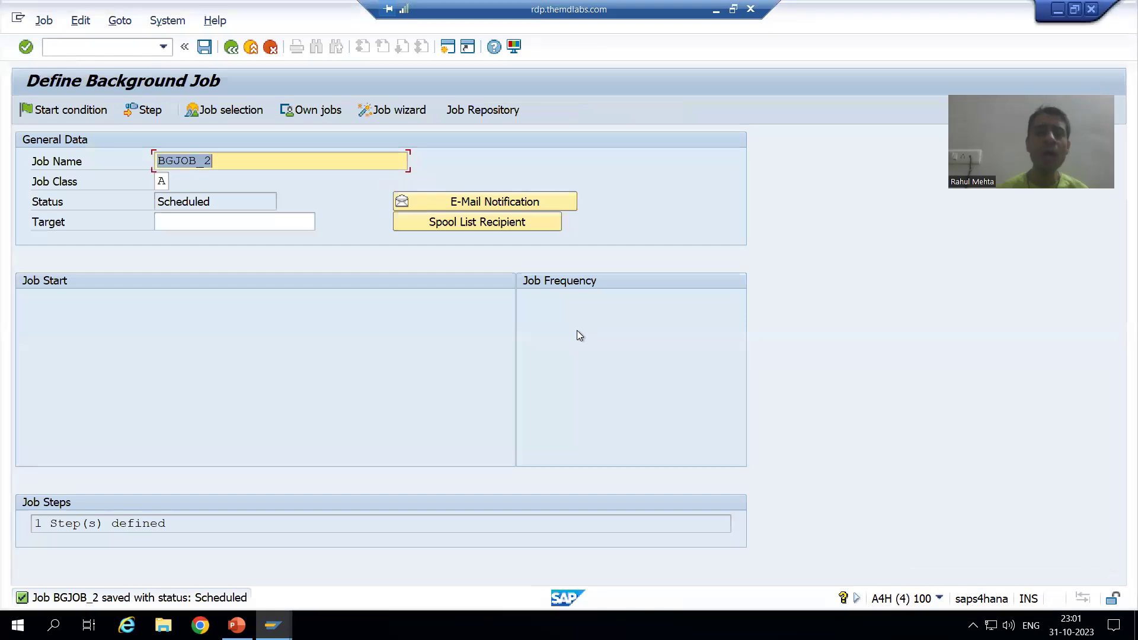
left_click(69, 113)
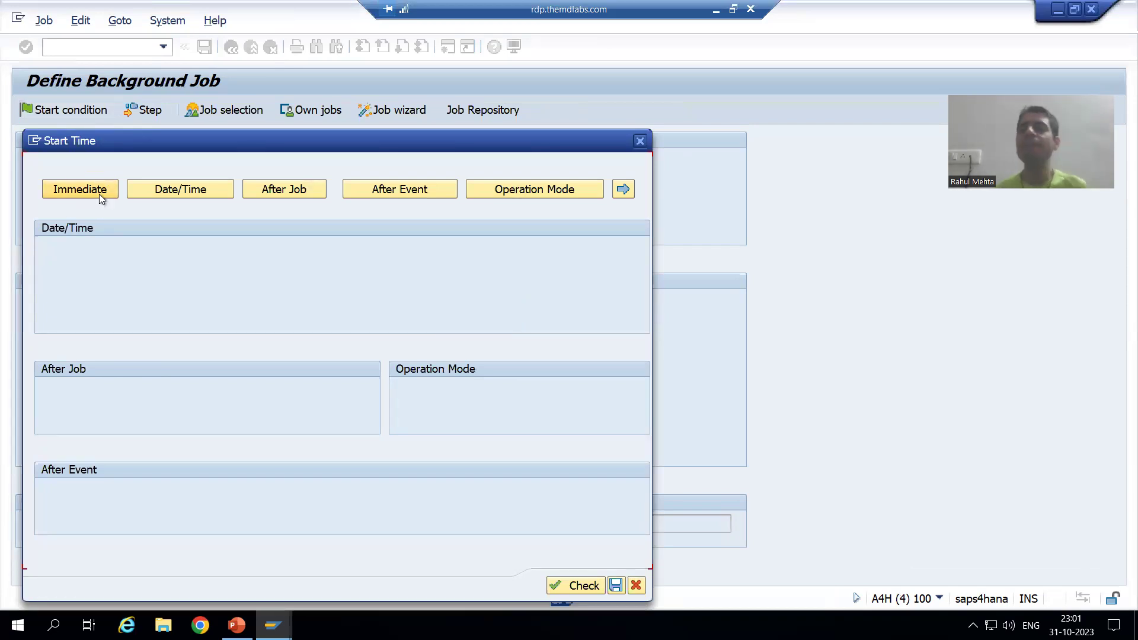
left_click(172, 192)
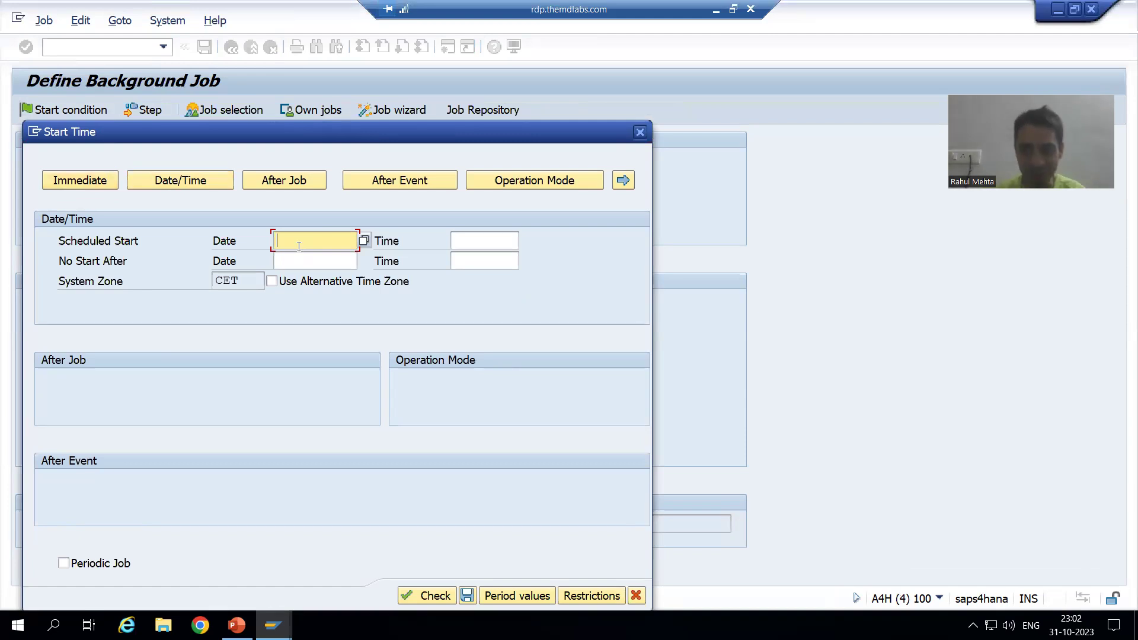
left_click(364, 240)
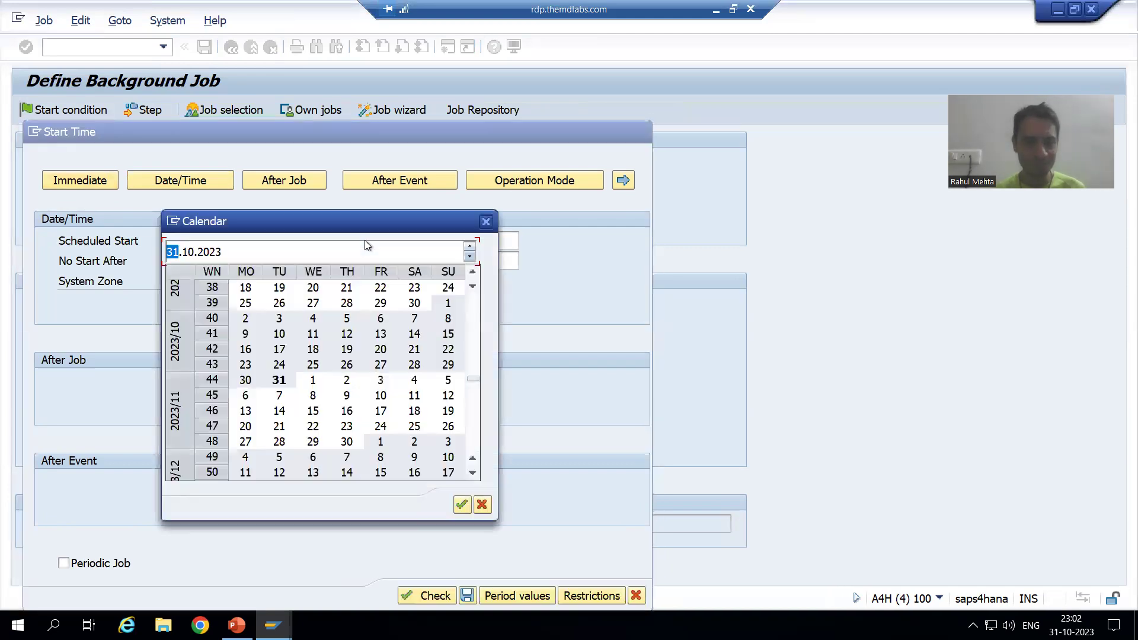
double_click(279, 379)
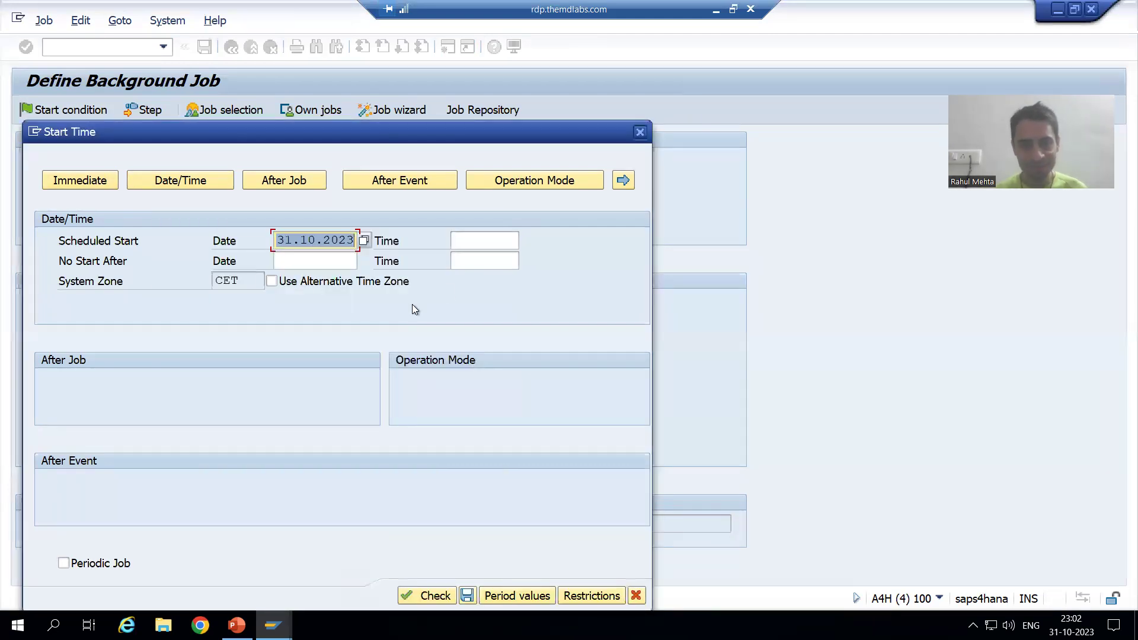
left_click(469, 240)
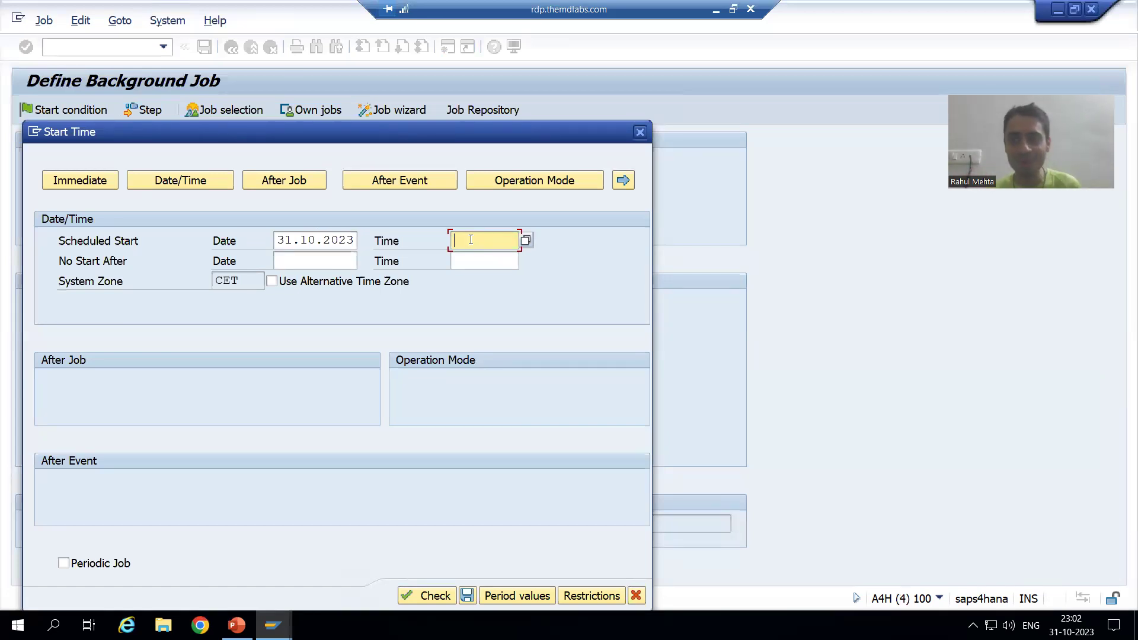
Check the current system time in the system status of the Job Overview session, then return to the start time settings
left_click(273, 625)
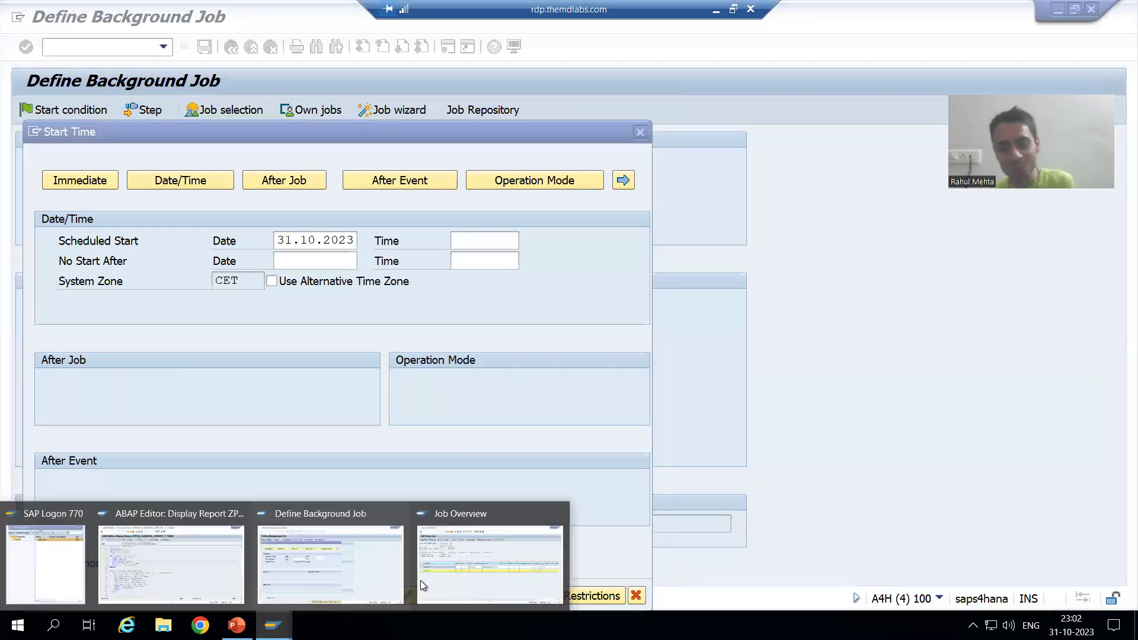
left_click(470, 557)
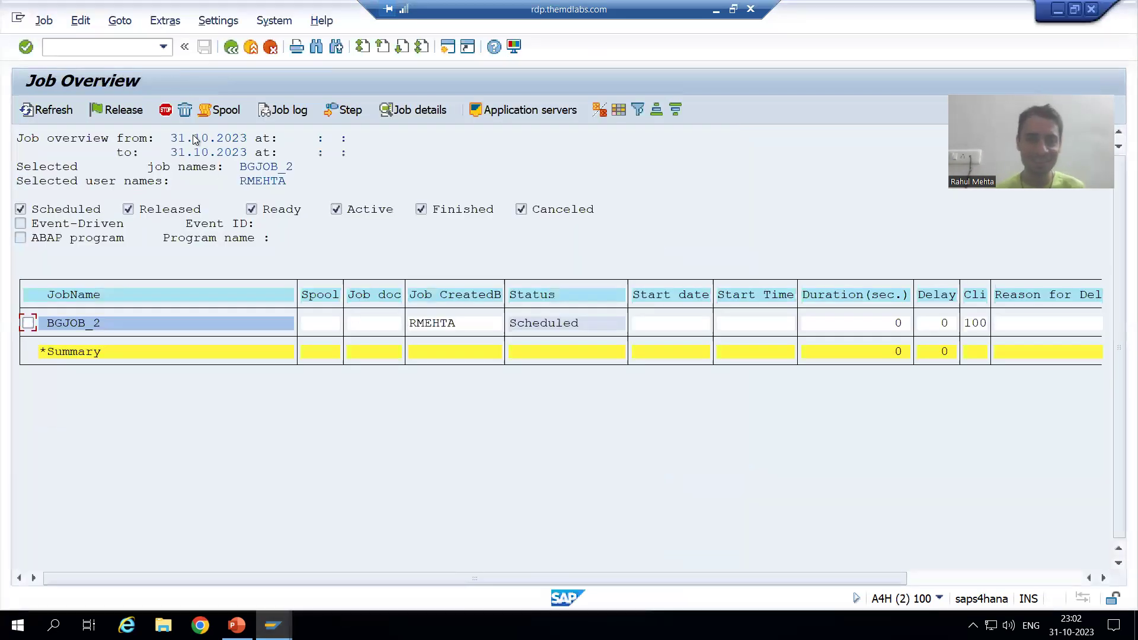
left_click(280, 22)
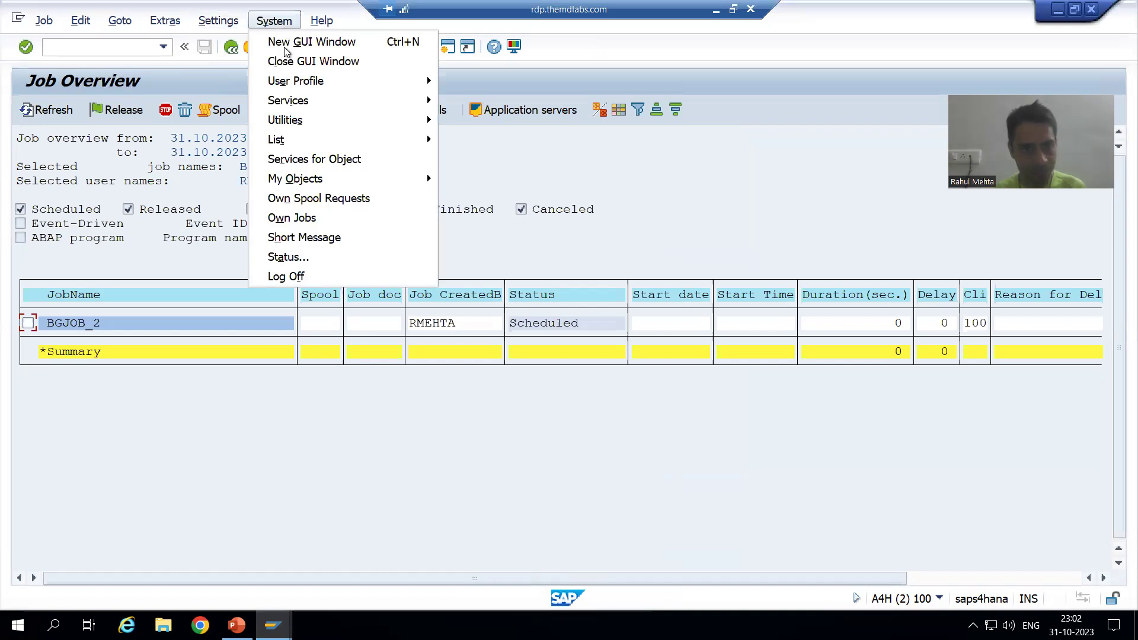
left_click(287, 258)
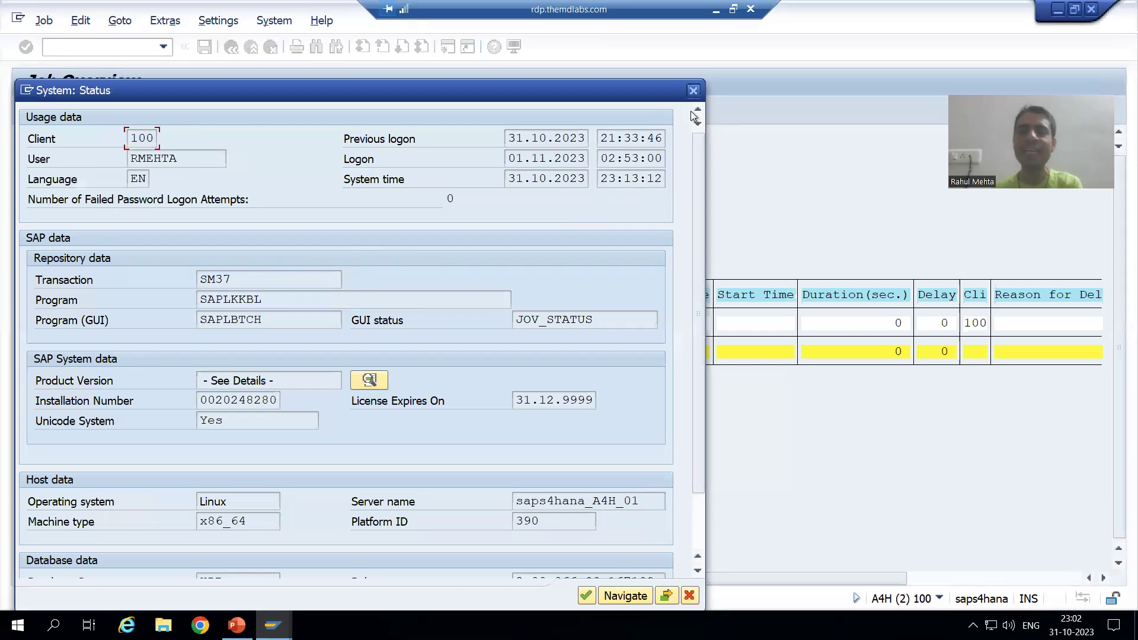
key("Return")
key("alt+Tab")
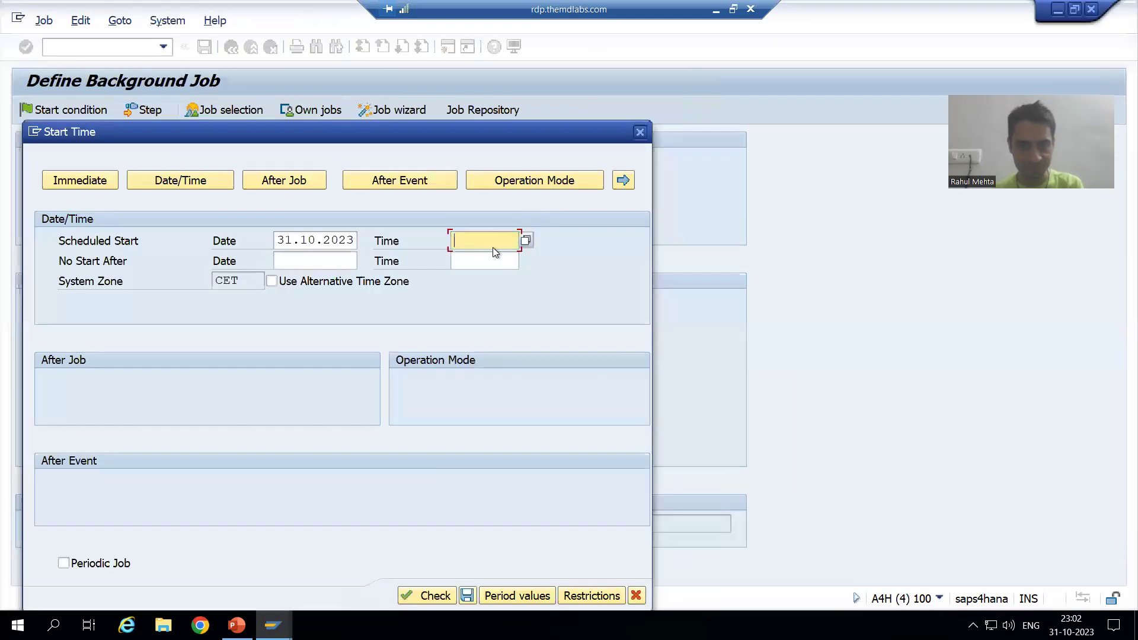
Set the scheduled start time to 23:16:00, switching the time picker to the 12-hour display before accepting
left_click(524, 240)
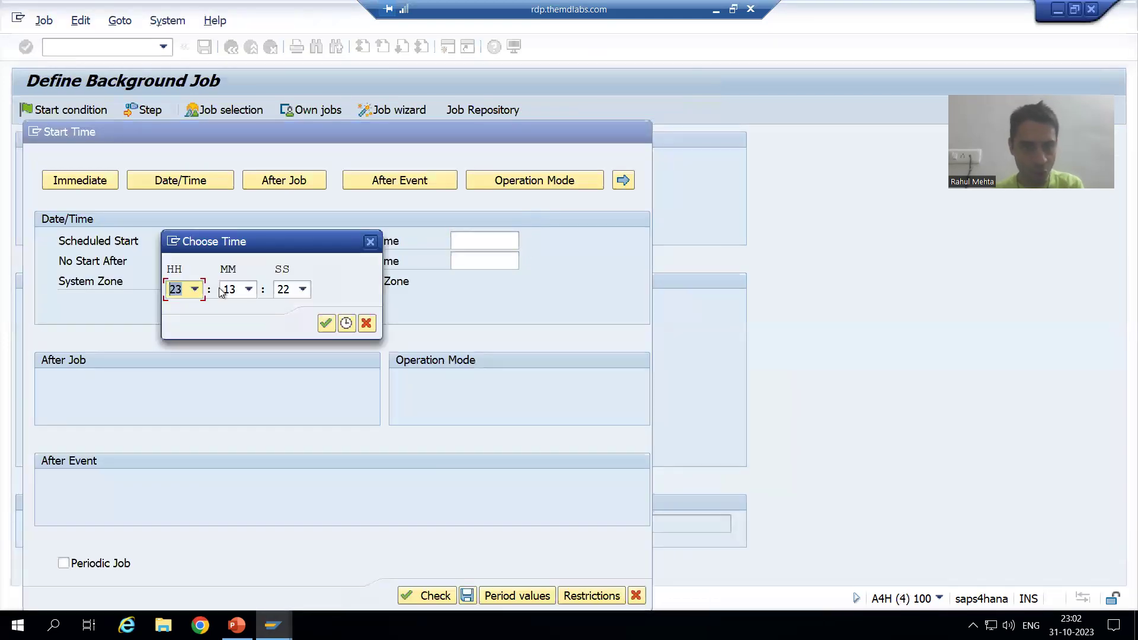
left_click(249, 289)
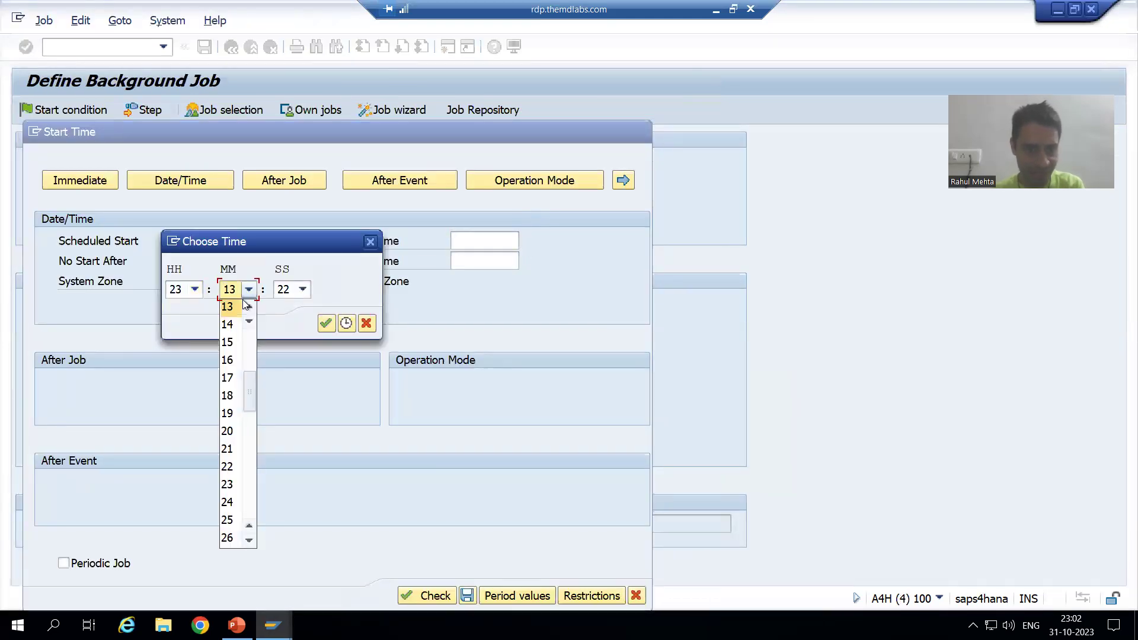
left_click(227, 360)
left_click(302, 289)
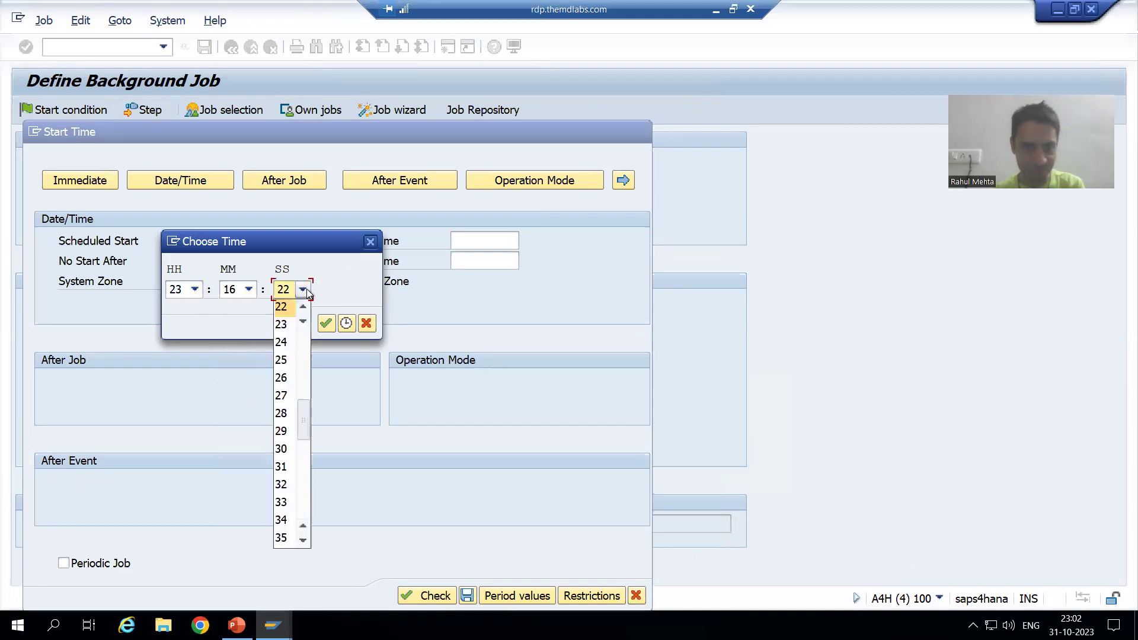
left_click_drag(303, 423, 302, 321)
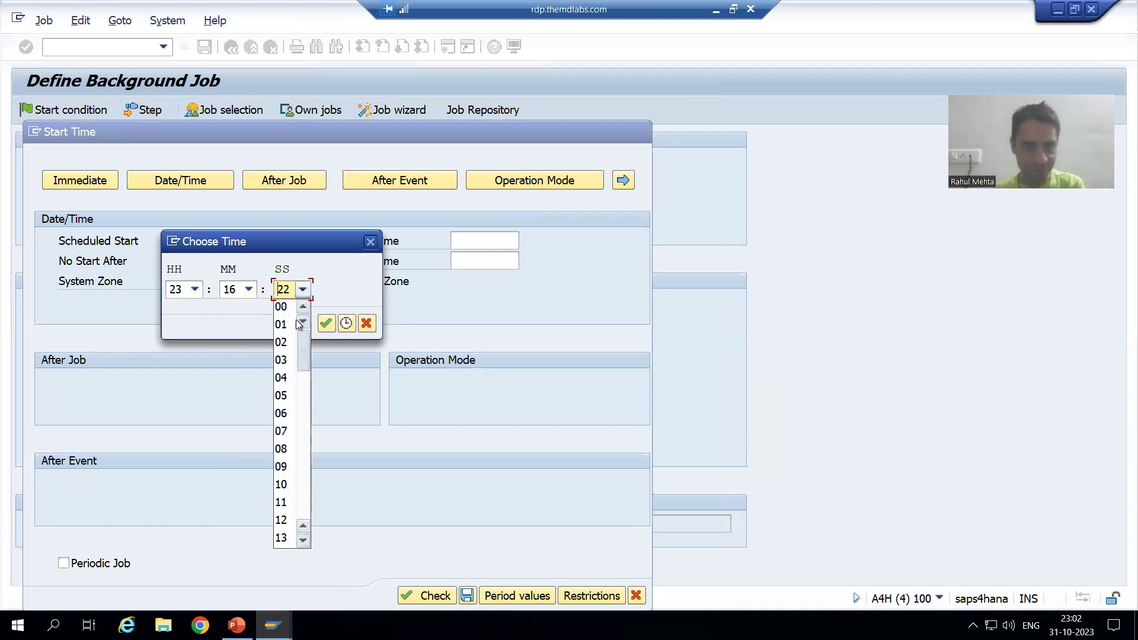
left_click(284, 306)
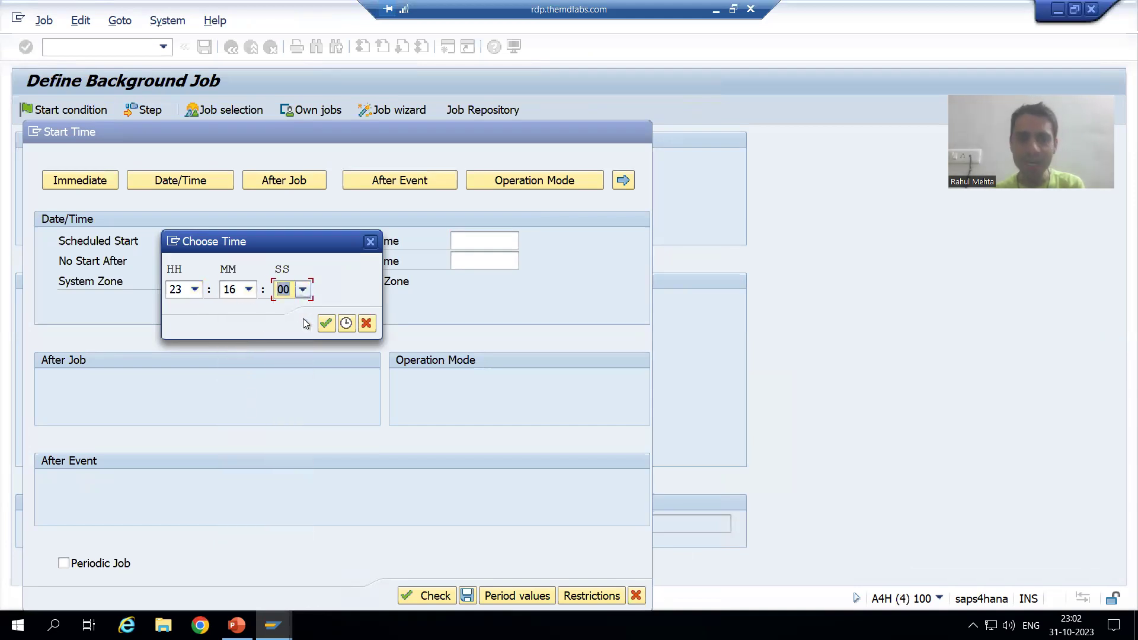
left_click(347, 324)
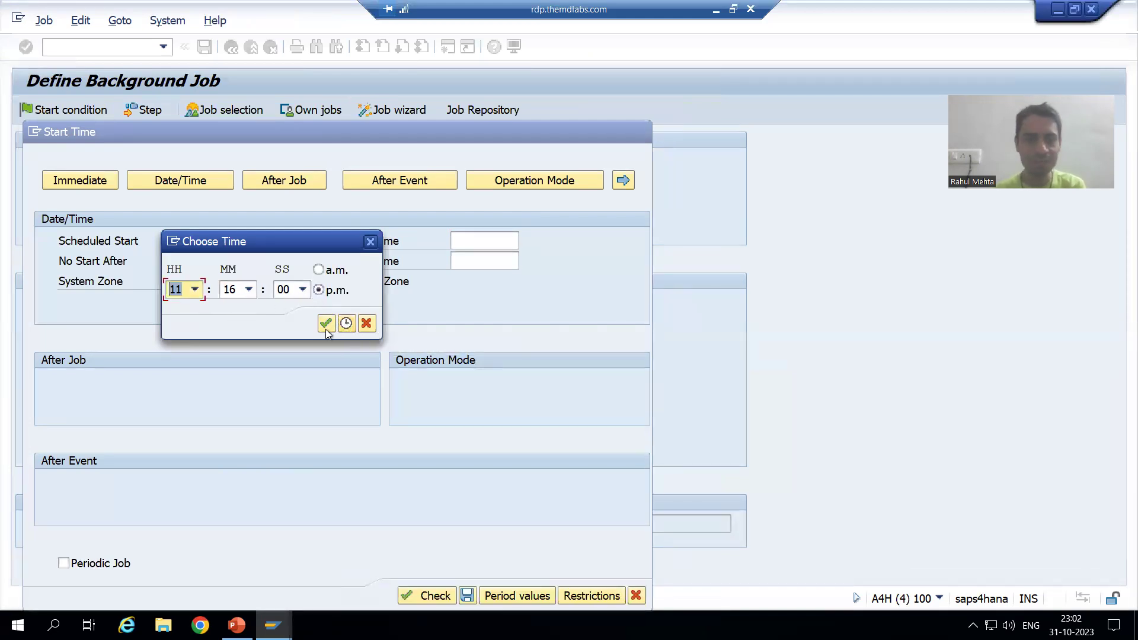
left_click(325, 323)
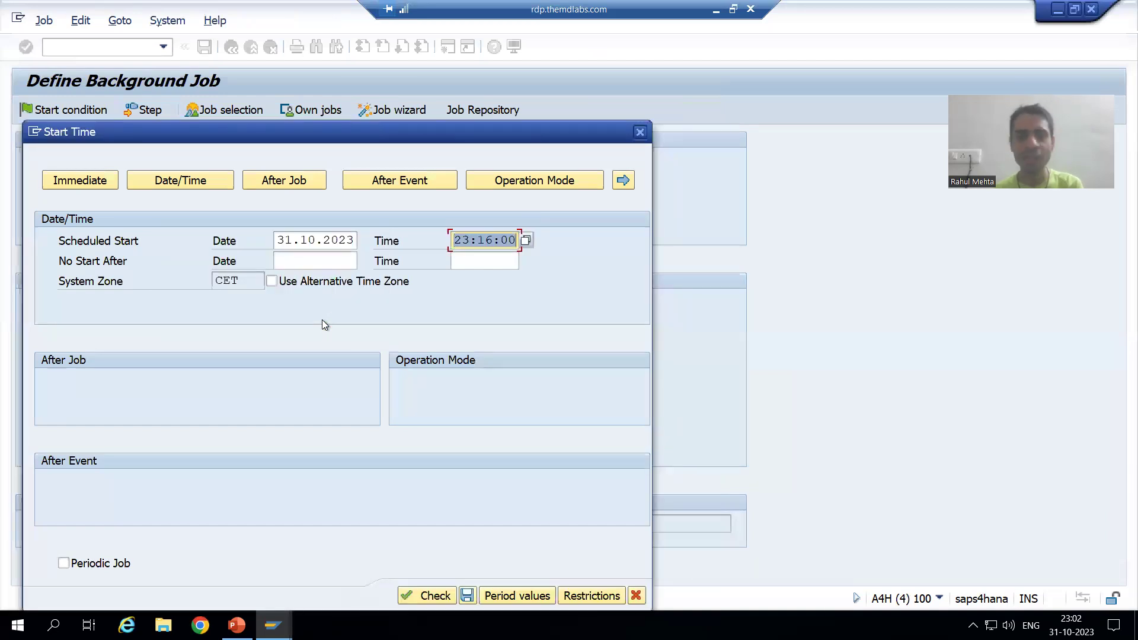
Mark the job as periodic and try to save the start condition without a repetition period
left_click(88, 565)
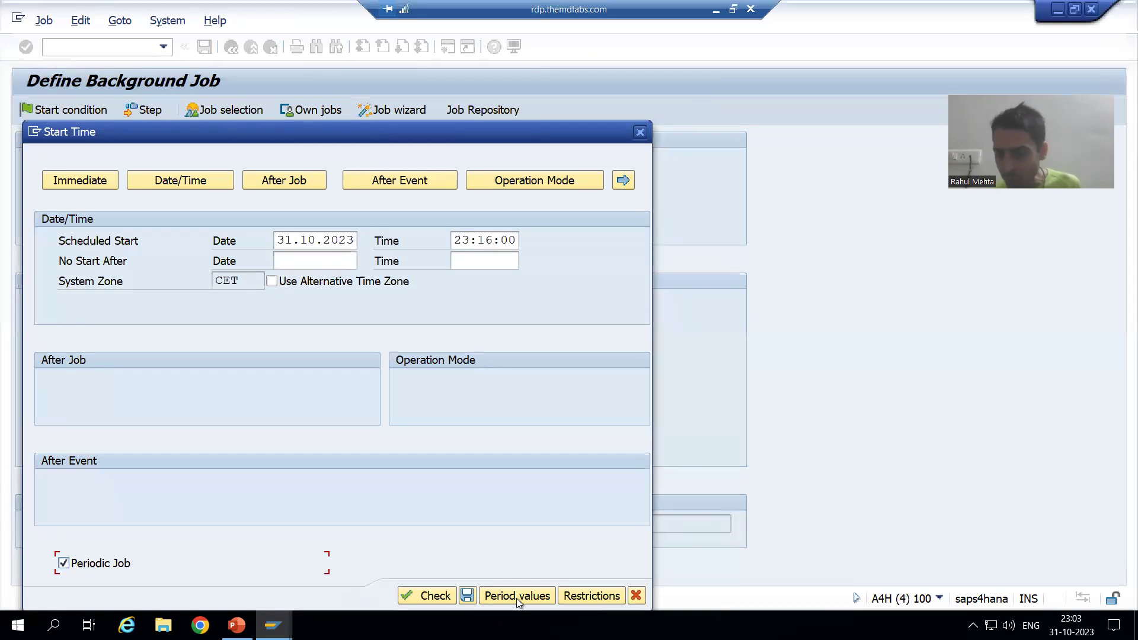
left_click(469, 598)
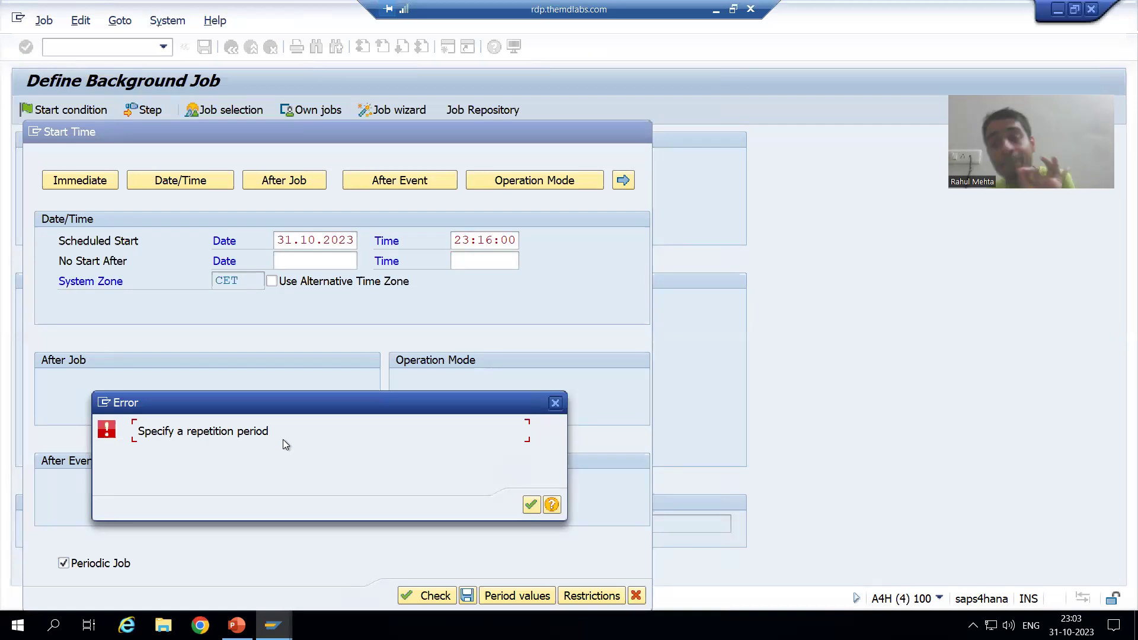
left_click(555, 403)
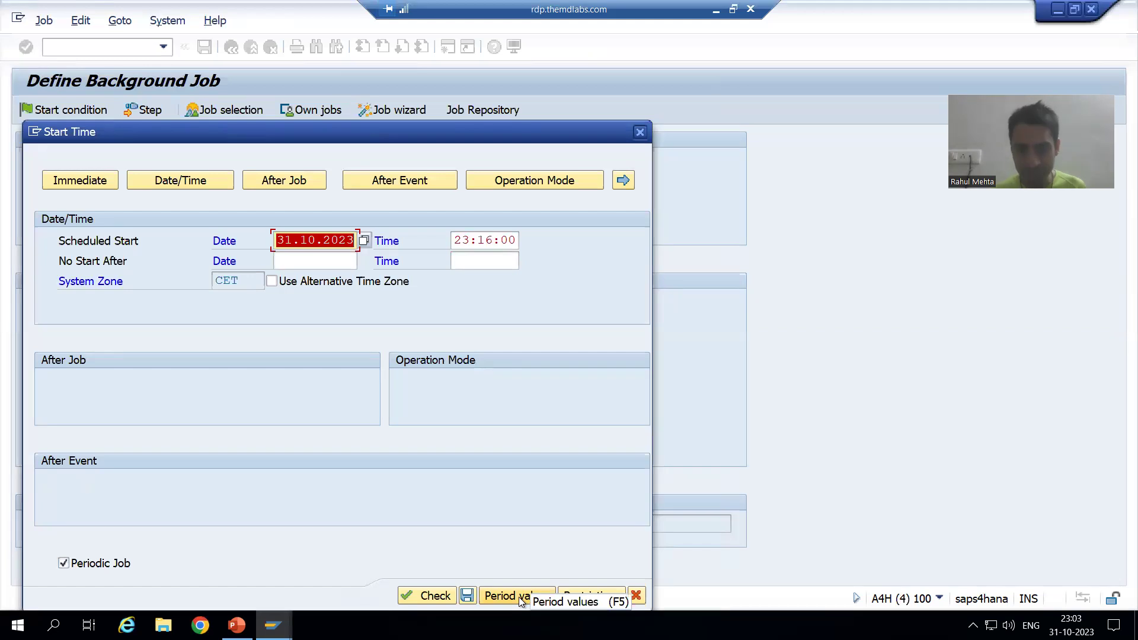
Define another period that starts the job every 1 minute, then save the period values and the start condition
left_click(518, 596)
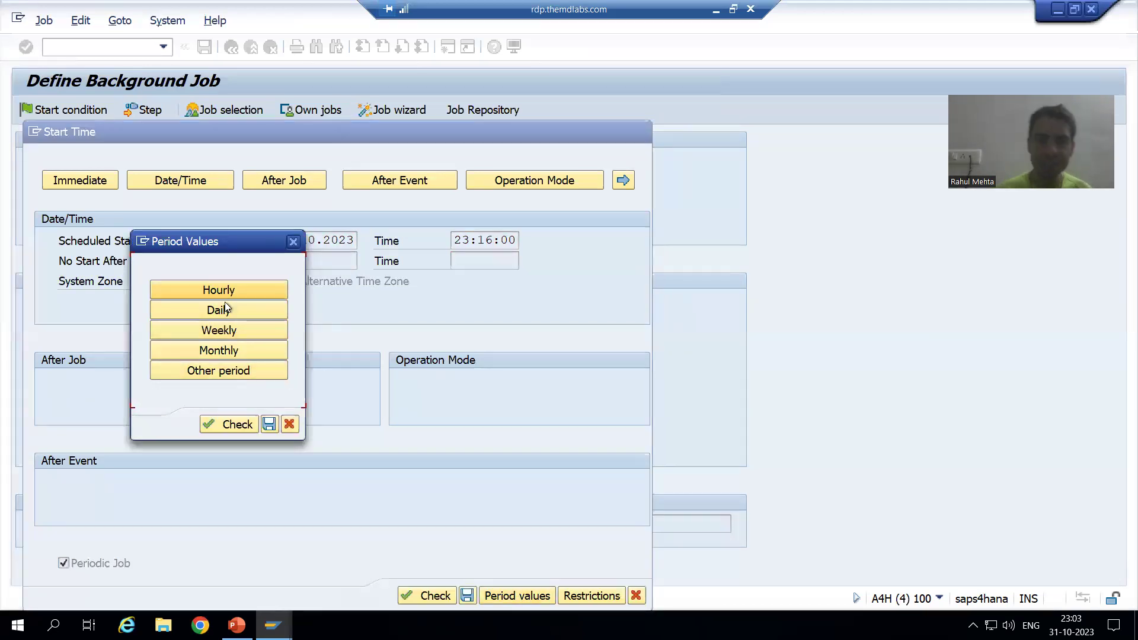
left_click(226, 374)
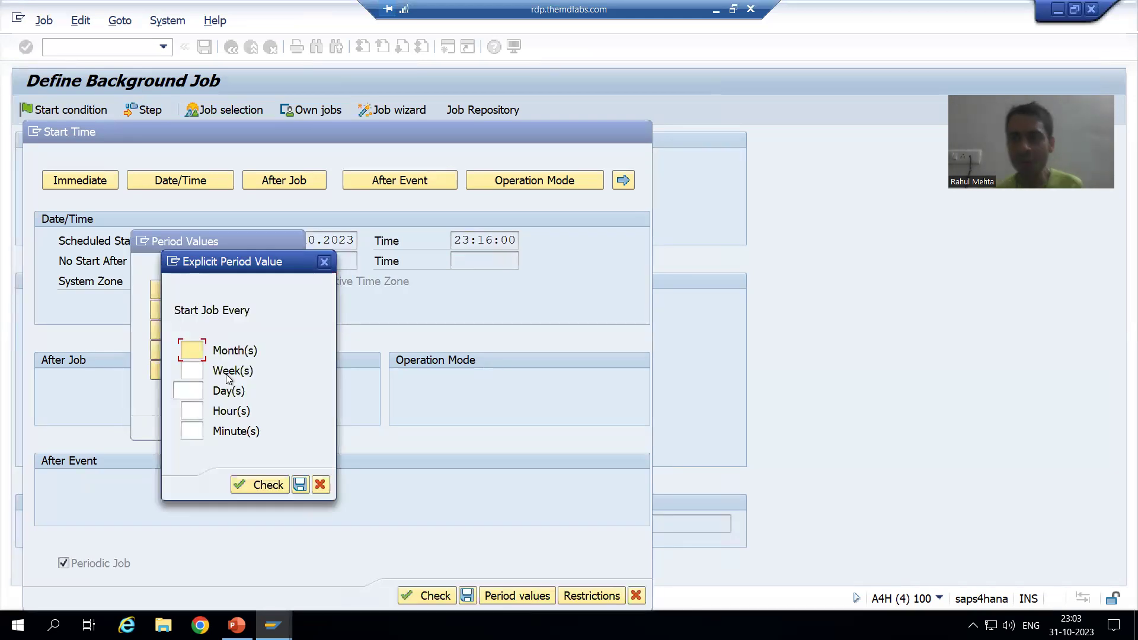
left_click(192, 430)
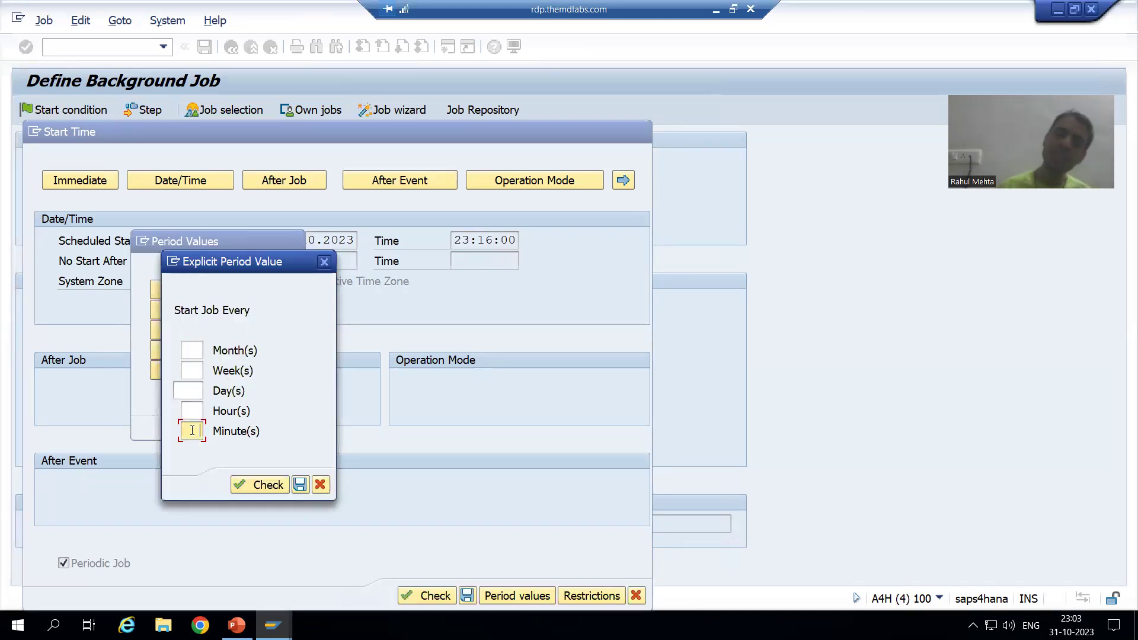
type("1")
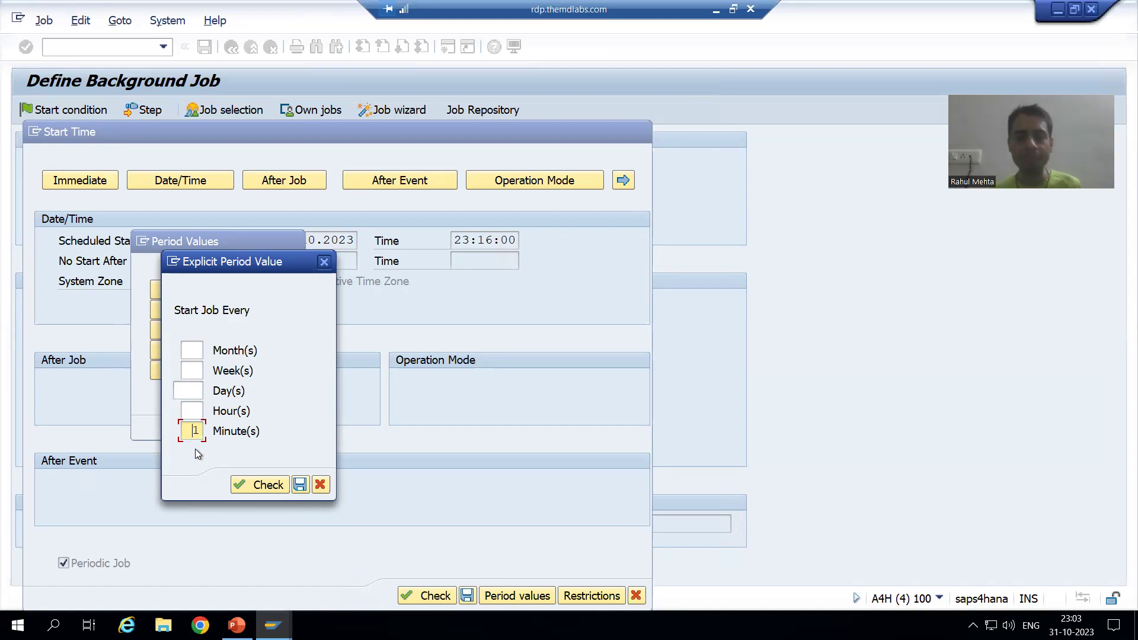
left_click(299, 484)
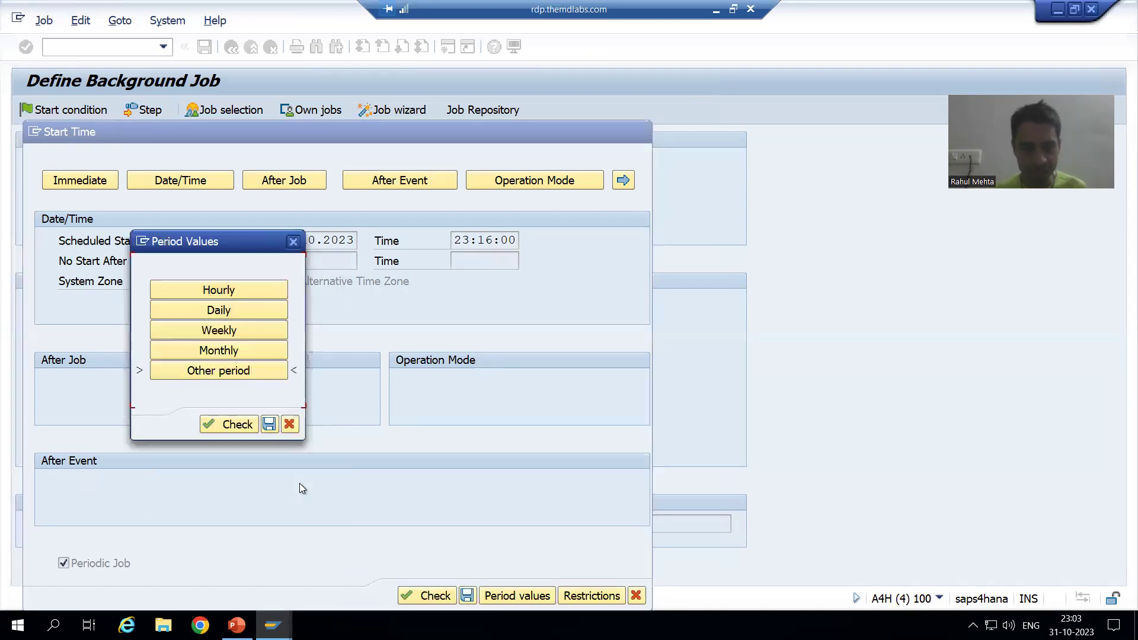
left_click(269, 424)
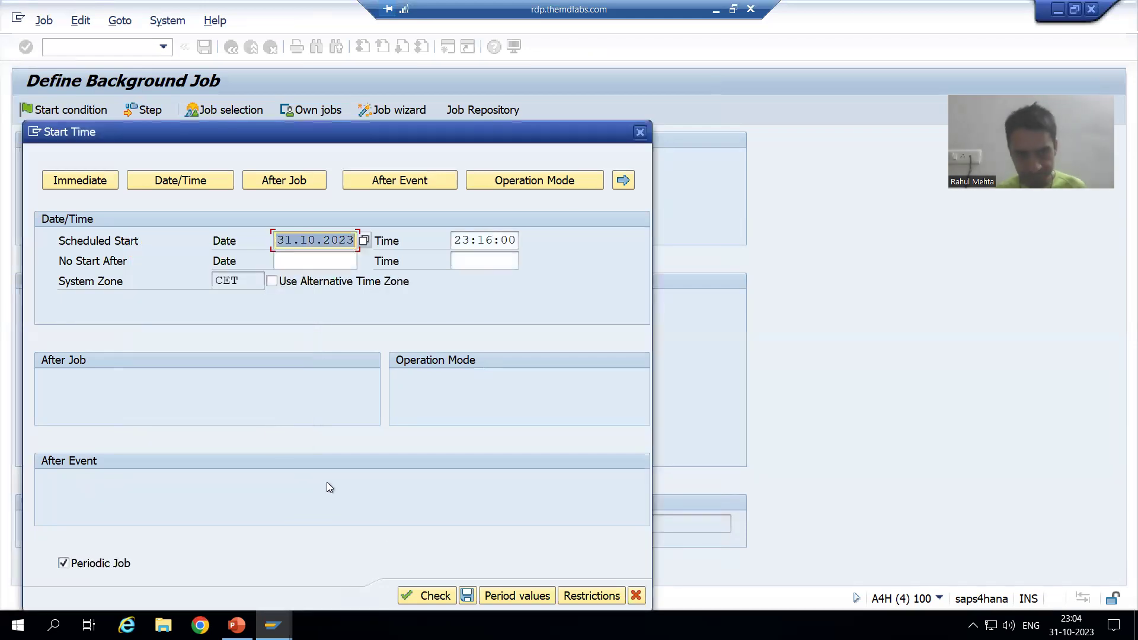
left_click(467, 595)
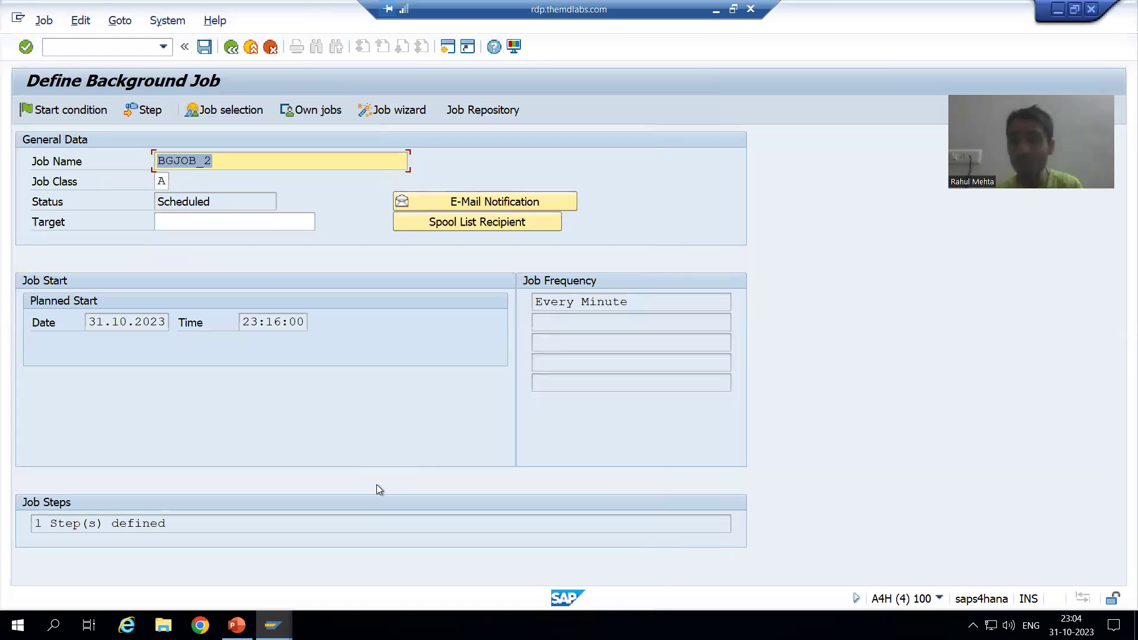
Save BGJOB_2 in the Define Background Job session with its planned start and one-minute frequency
left_click(204, 49)
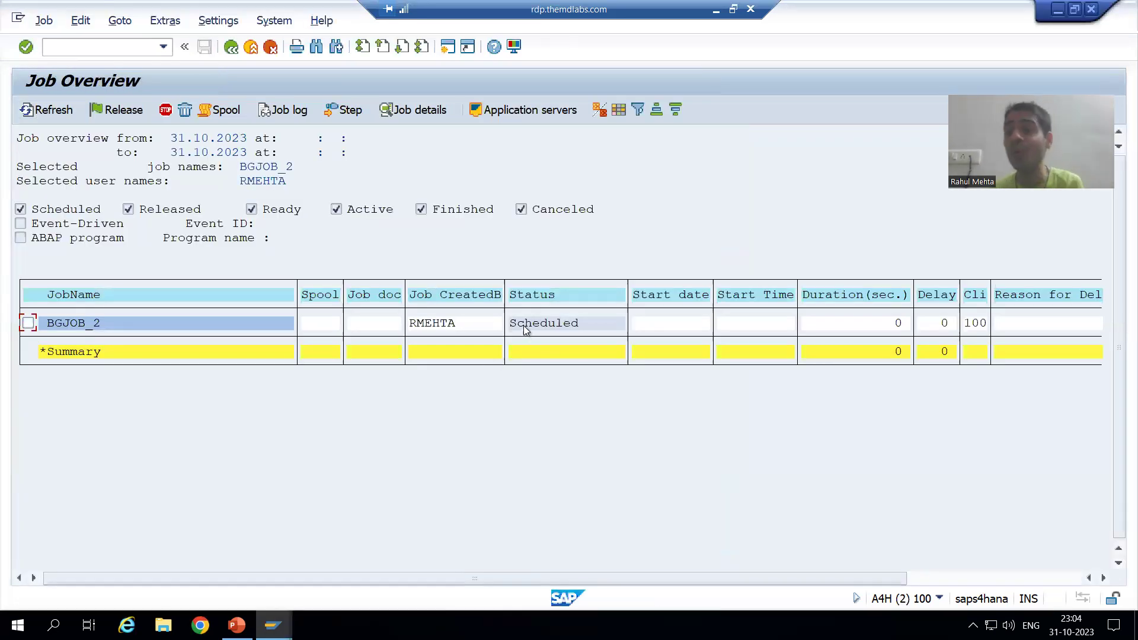
key("F3")
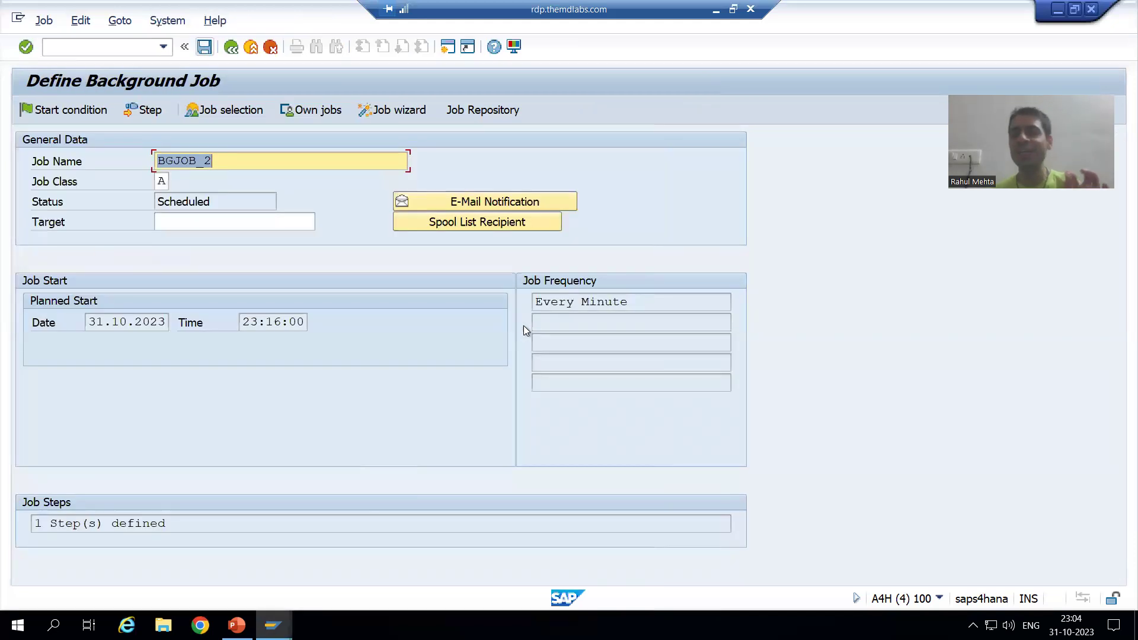
left_click(203, 48)
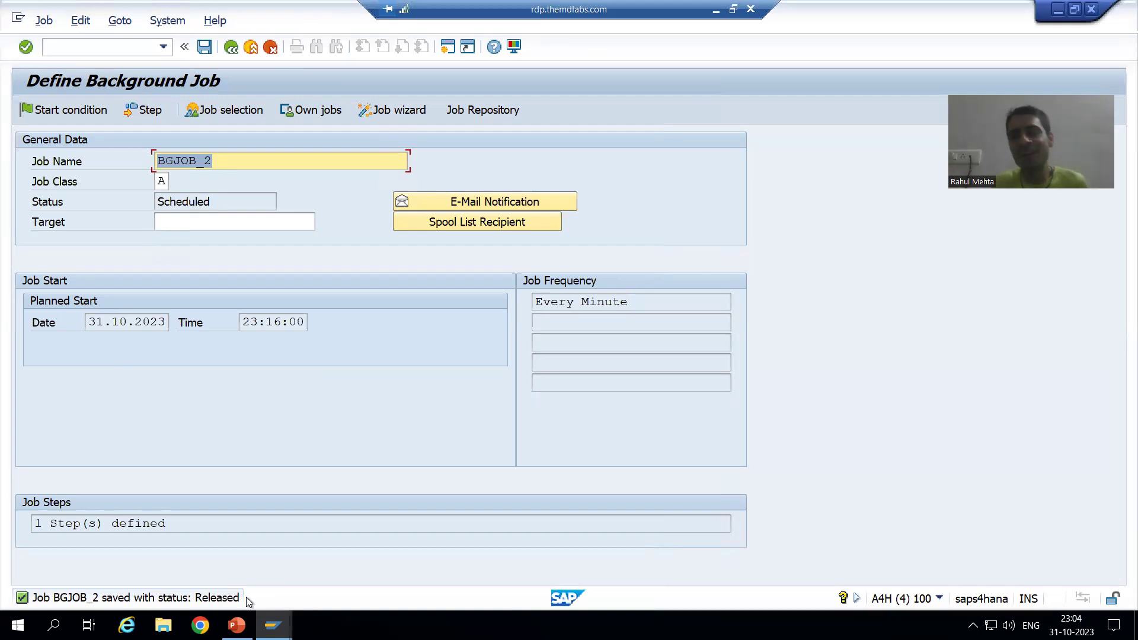
Refresh the Job Overview session and check the status of the BGJOB_2 entries
left_click(311, 110)
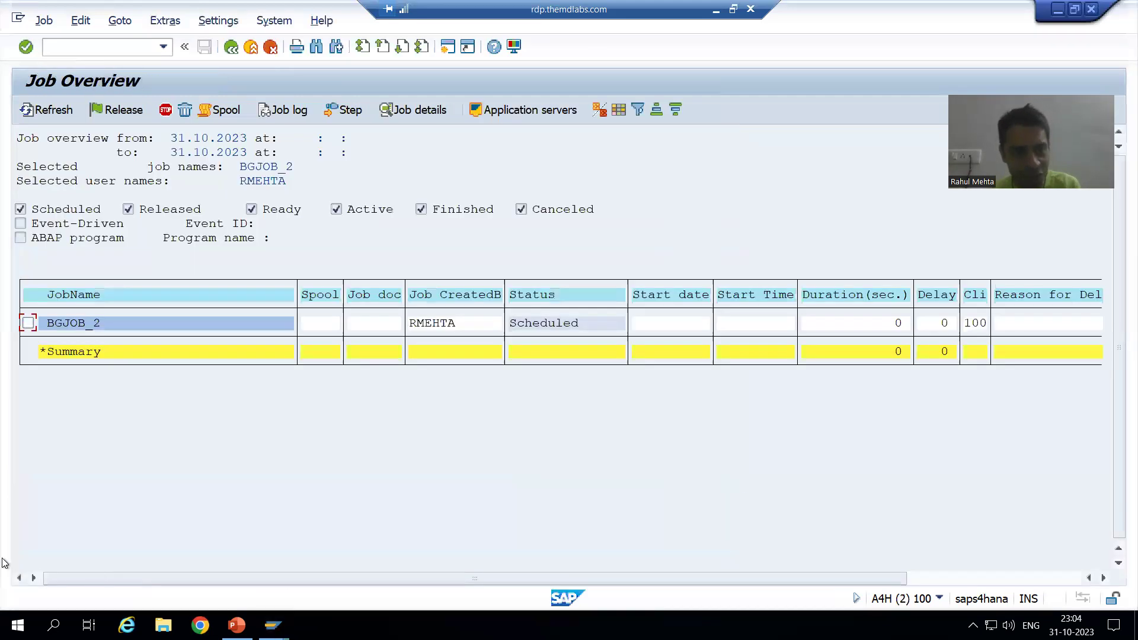
left_click(46, 112)
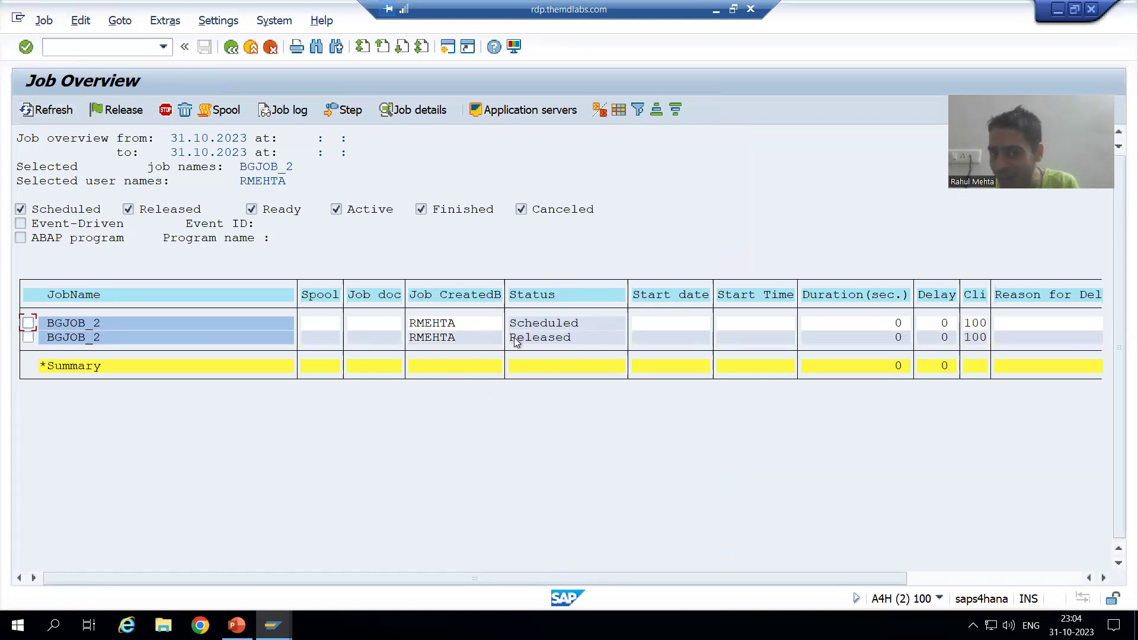
left_click(567, 337)
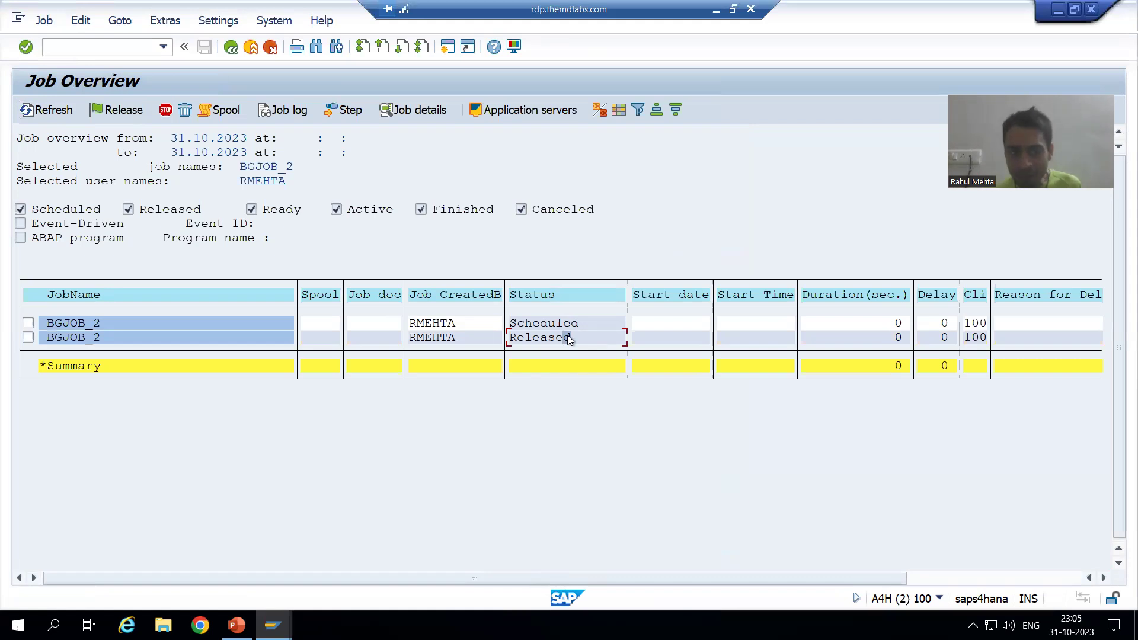
left_click(41, 112)
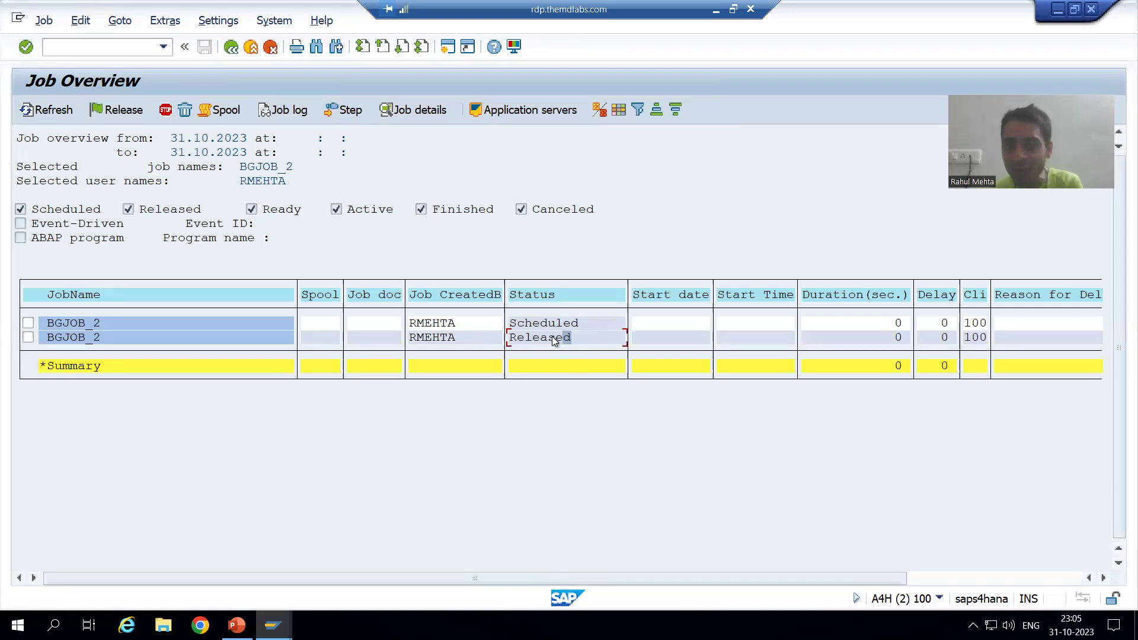
Switch between the two sessions to compare BGJOB_2's planned start time with its entries in the Job Overview
key("alt+Tab")
key("alt+Tab")
left_click(361, 342)
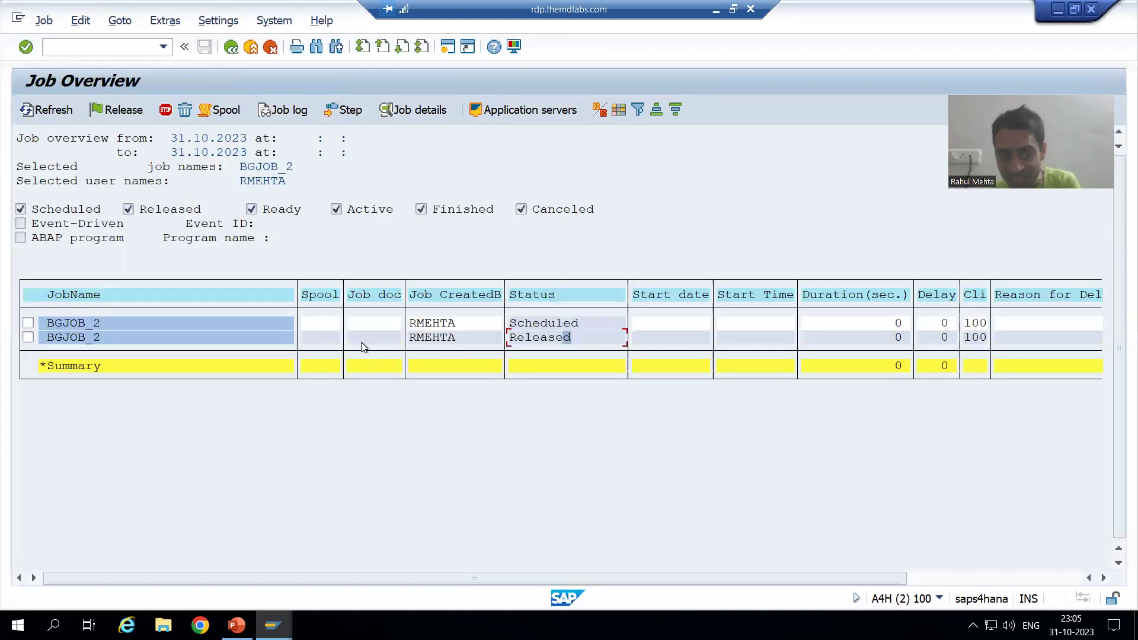
key("alt+Tab")
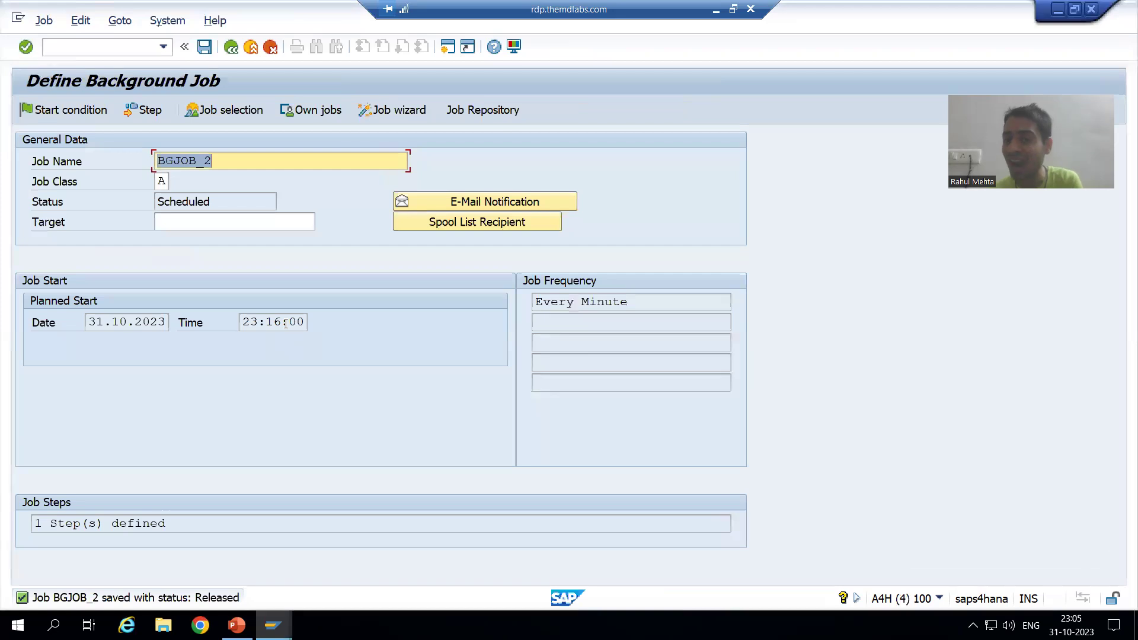
key("alt+Tab")
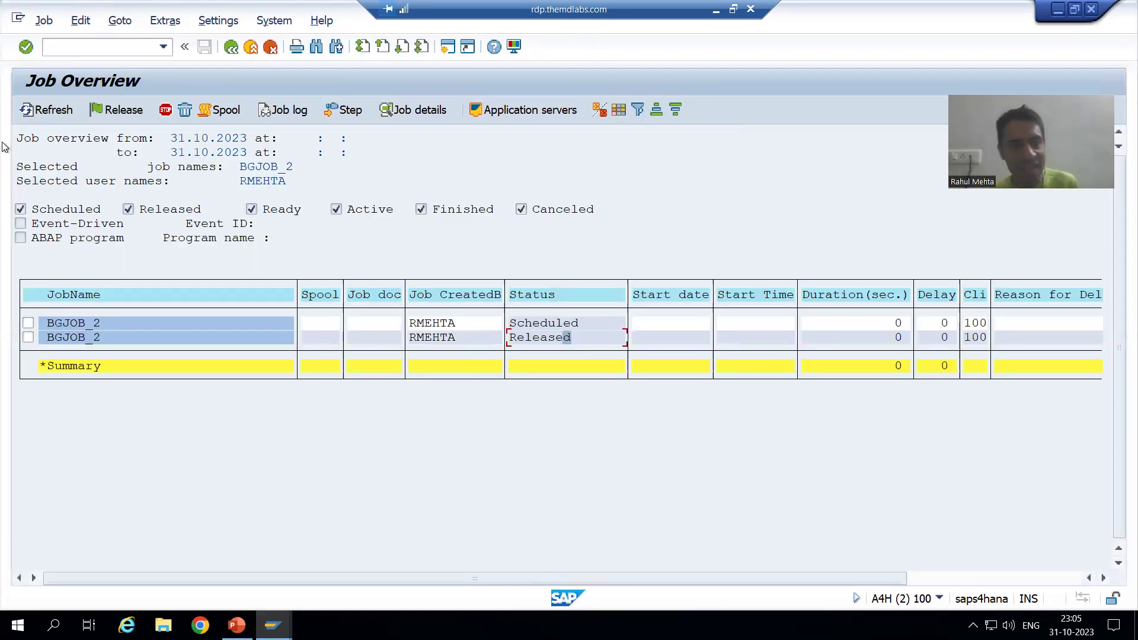
Keep refreshing the Job Overview to monitor BGJOB_2's status, rechecking the planned start in the job definition in between
left_click(33, 111)
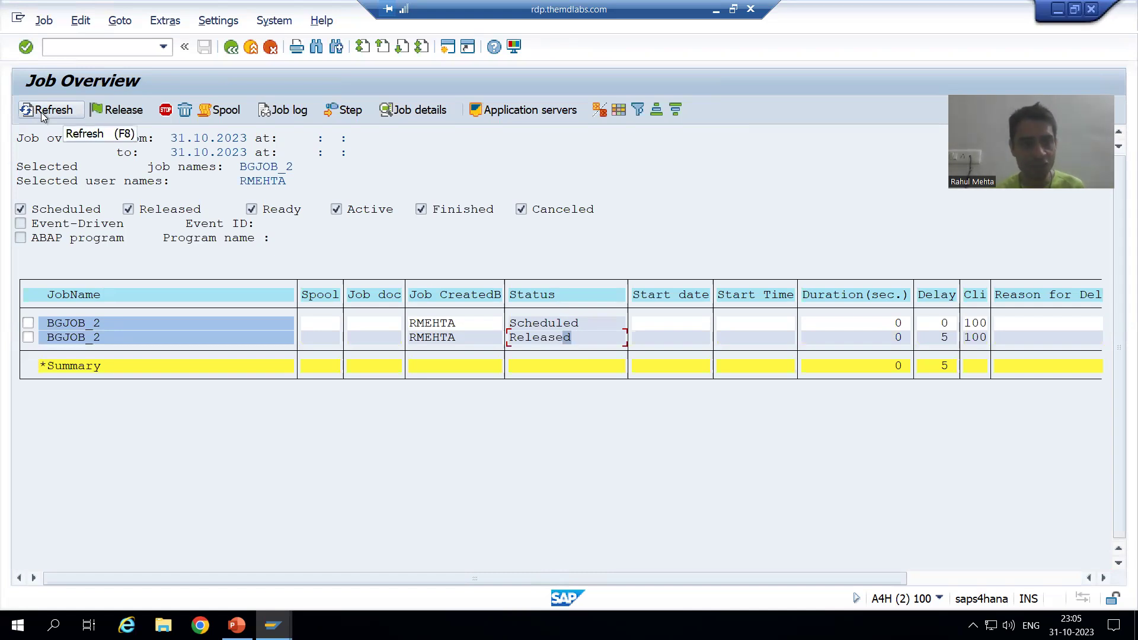
left_click(40, 112)
left_click(41, 112)
left_click(41, 112)
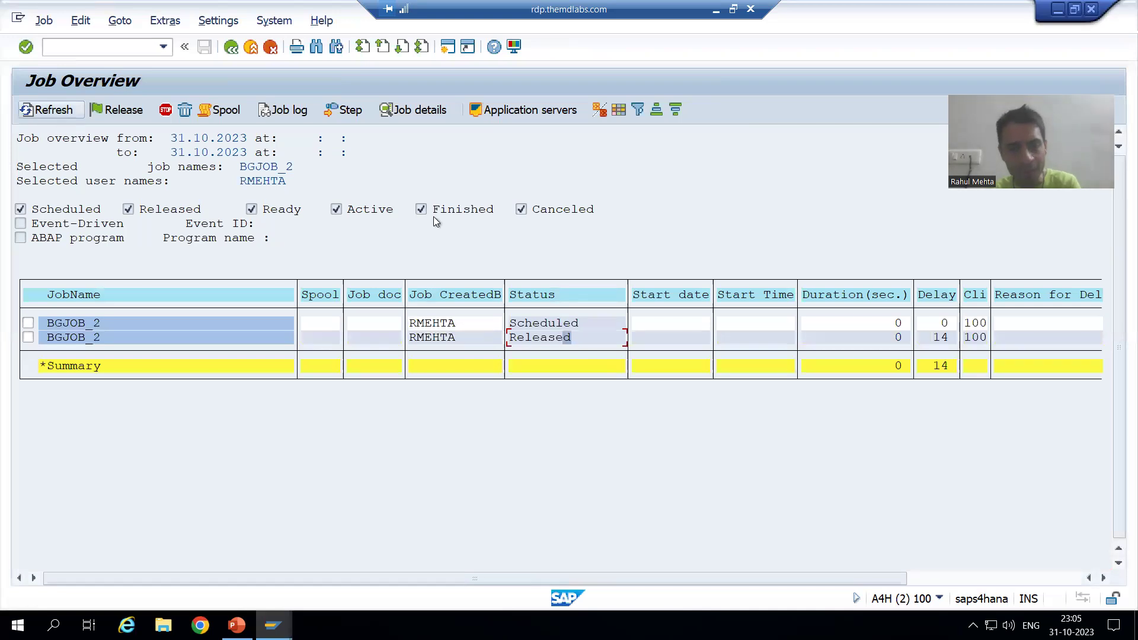
key("F3")
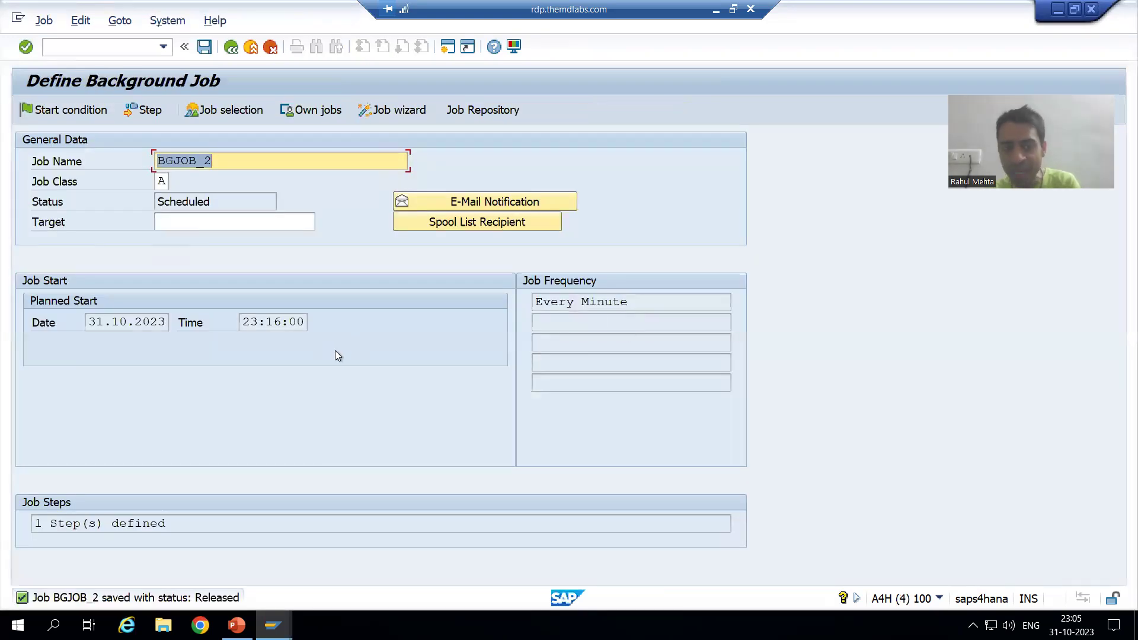
key("shift+F7")
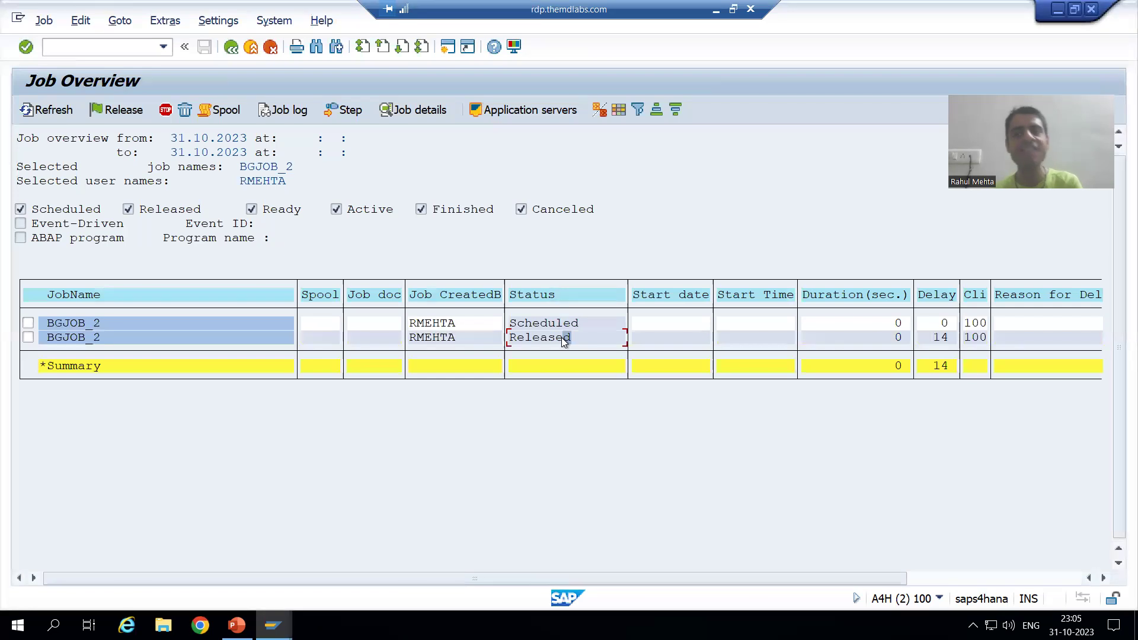
left_click(46, 114)
left_click(45, 112)
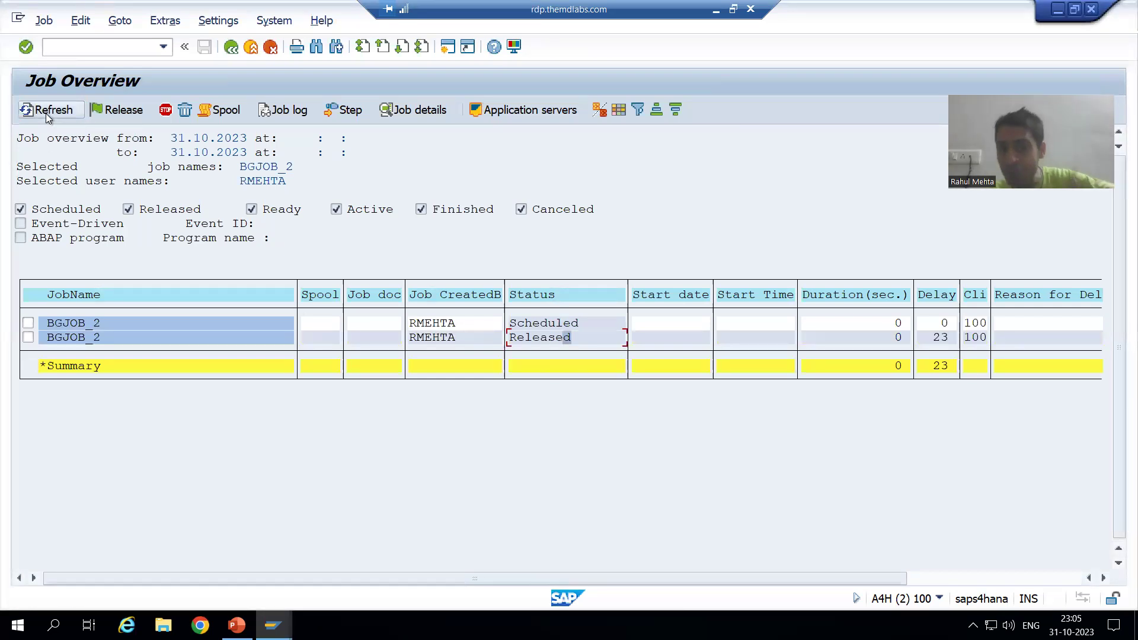
left_click(45, 112)
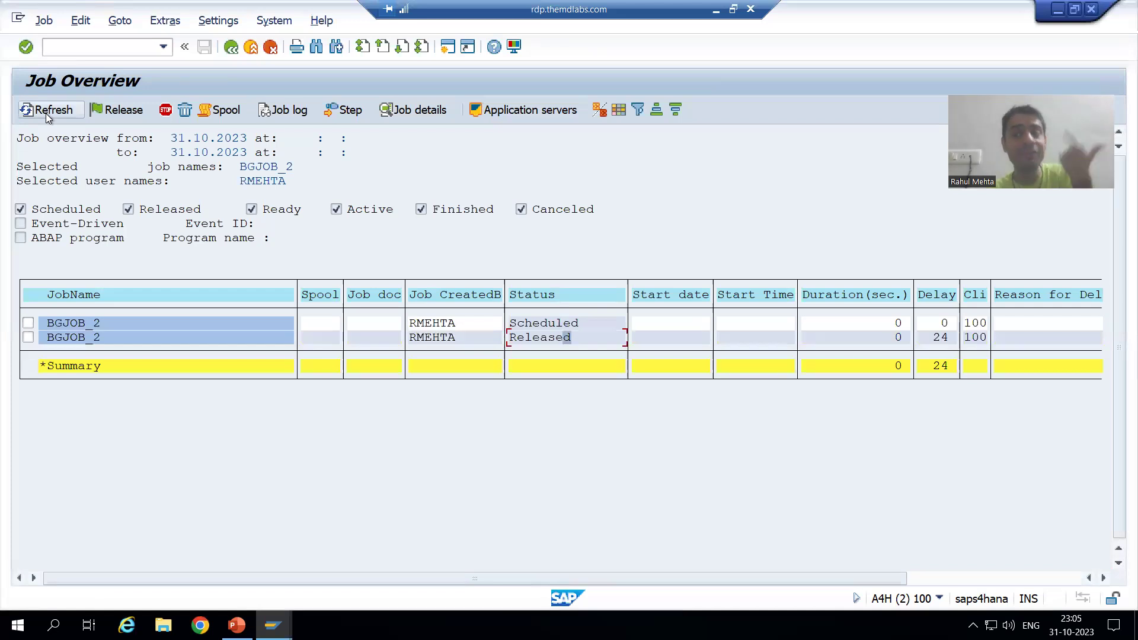
left_click(45, 113)
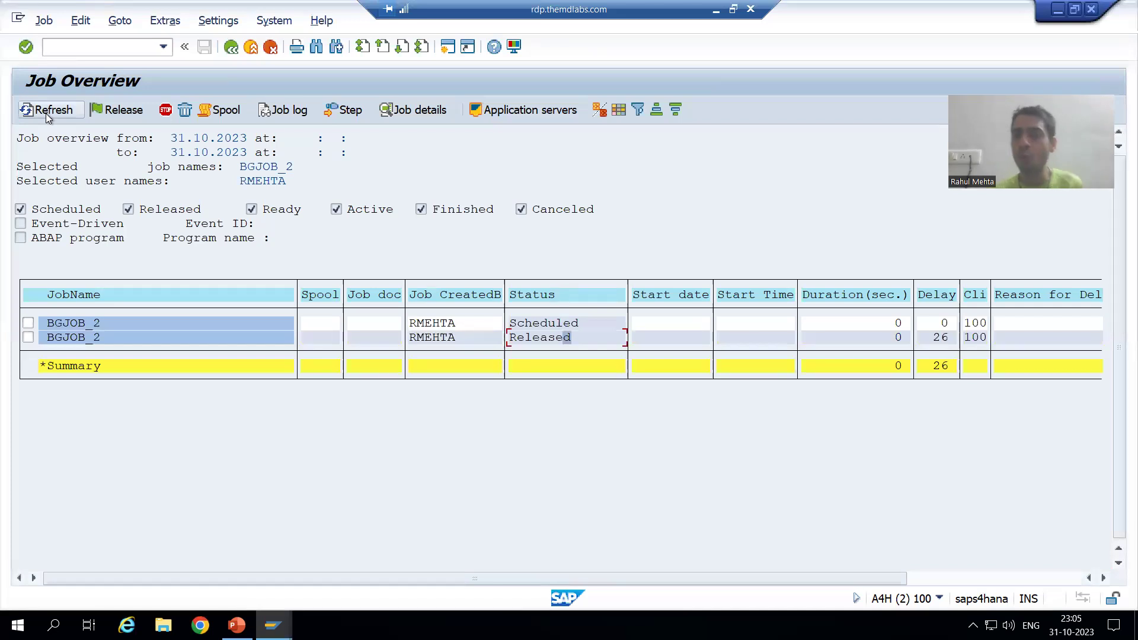
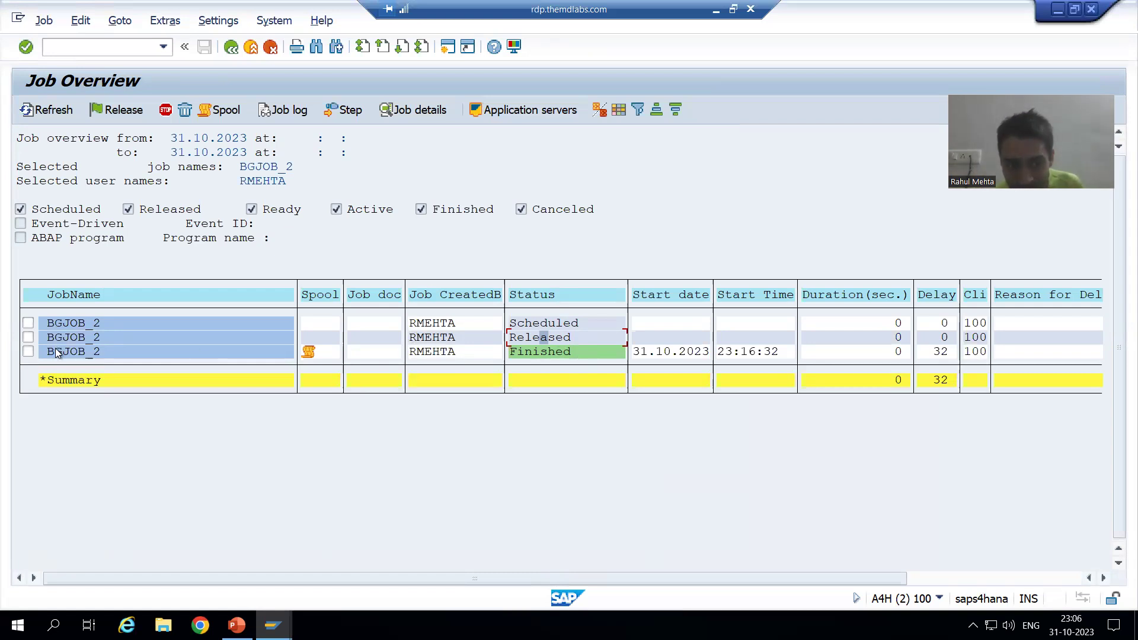
Refresh the Job Overview and check the status of the released and finished BGJOB_2 entries
left_click(535, 342)
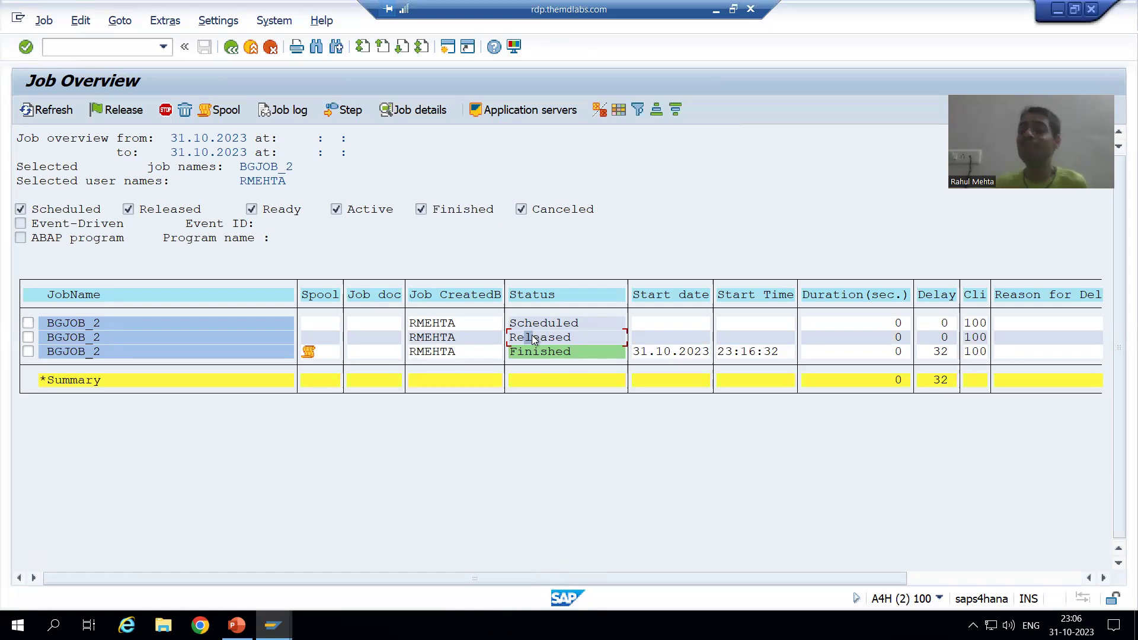
left_click(28, 110)
left_click(549, 353)
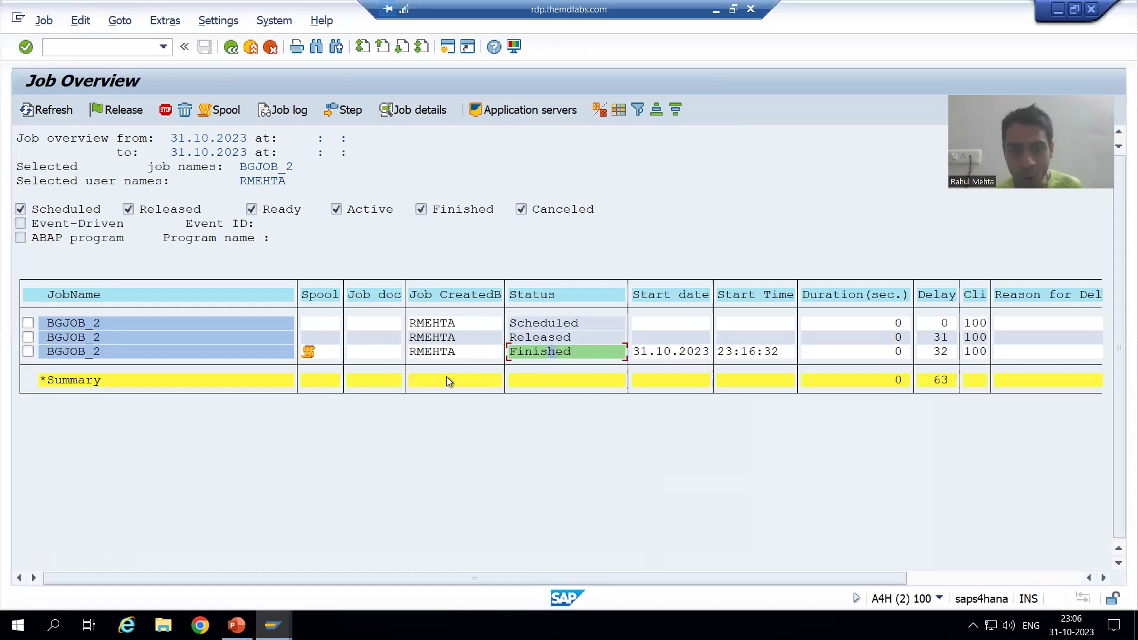
Review the job log of the finished BGJOB_2 run and return to the Job Overview
left_click(28, 352)
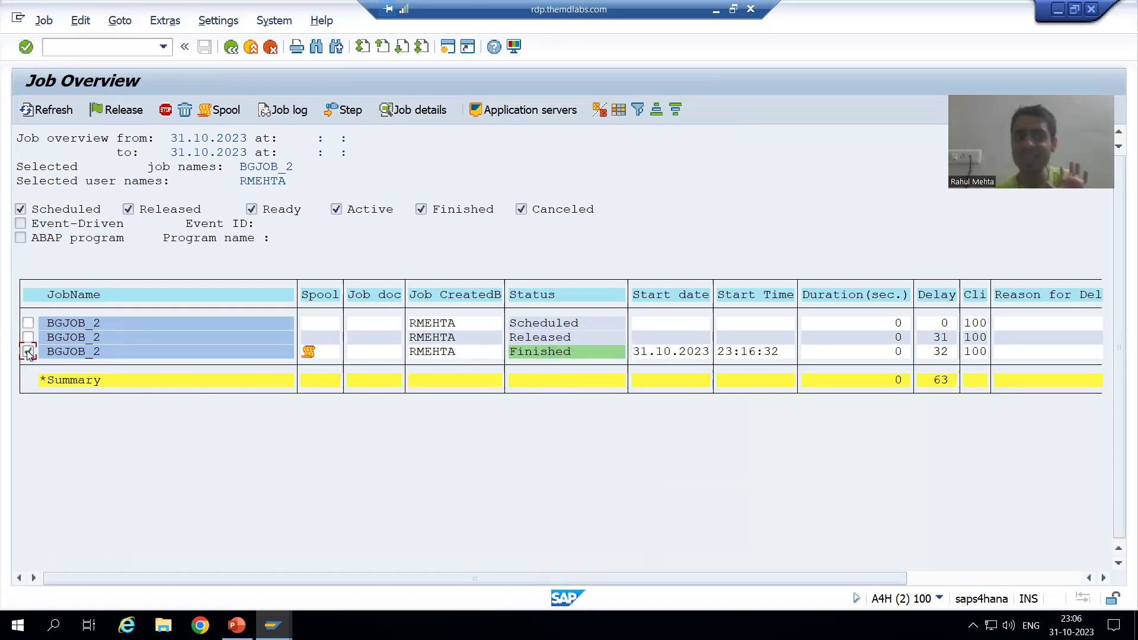
left_click(276, 112)
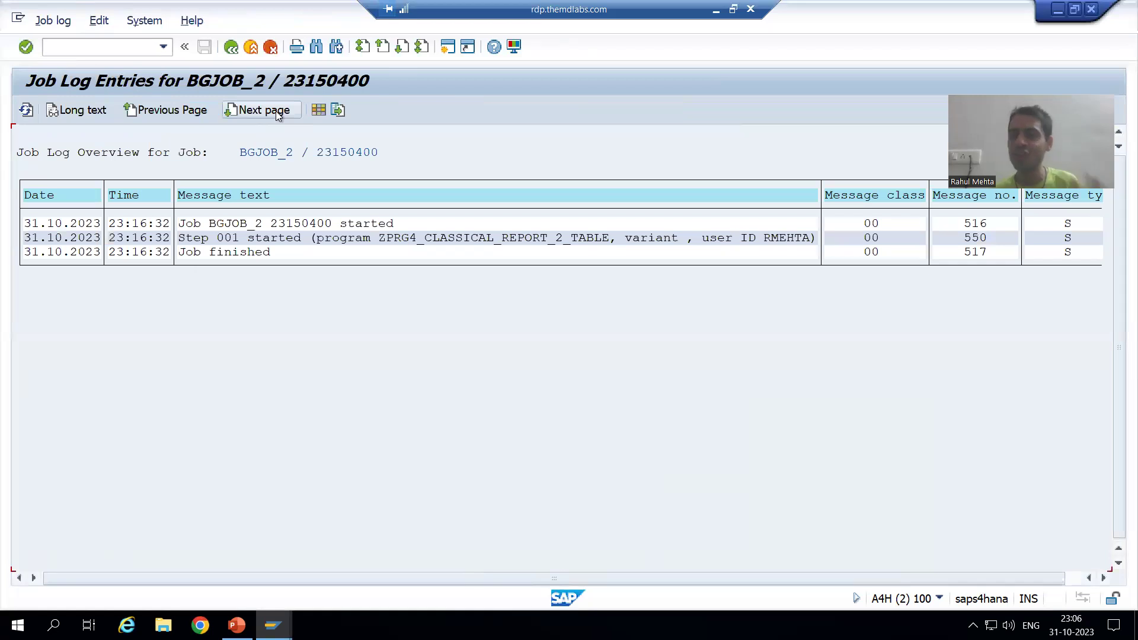
left_click(231, 47)
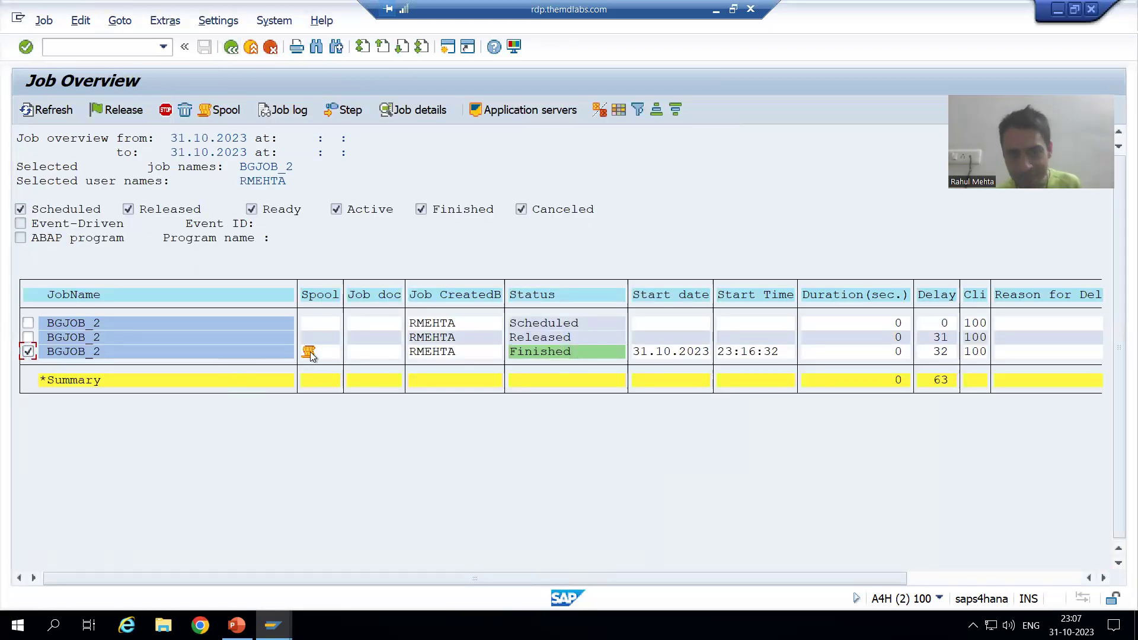
Display the spool output of the finished BGJOB_2 run and return to the Job Overview
left_click(228, 113)
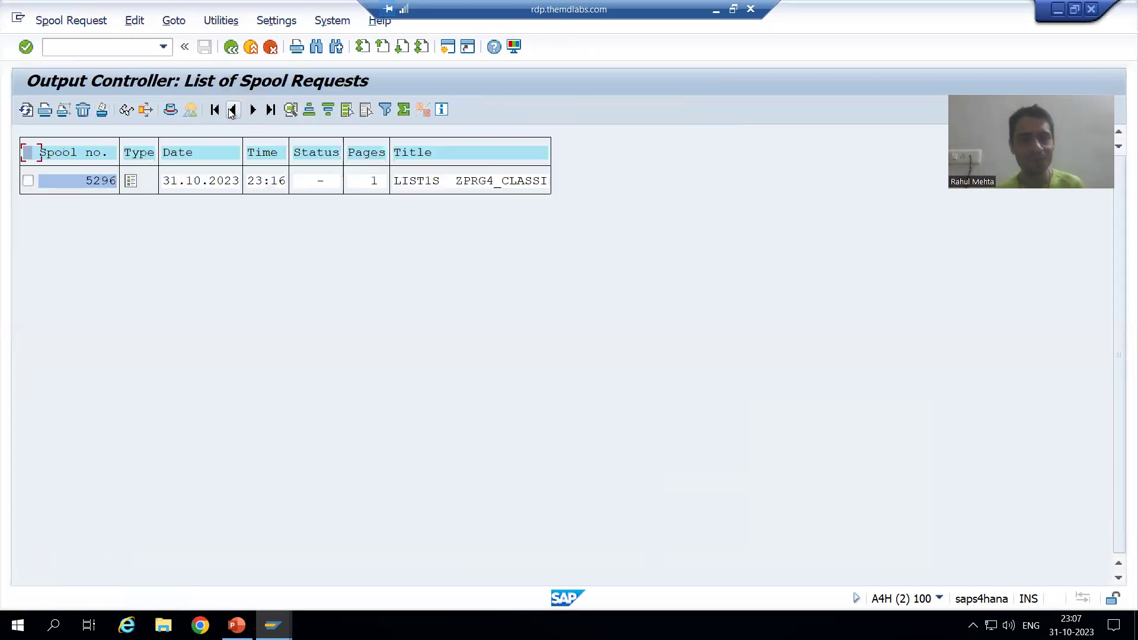
left_click(73, 185)
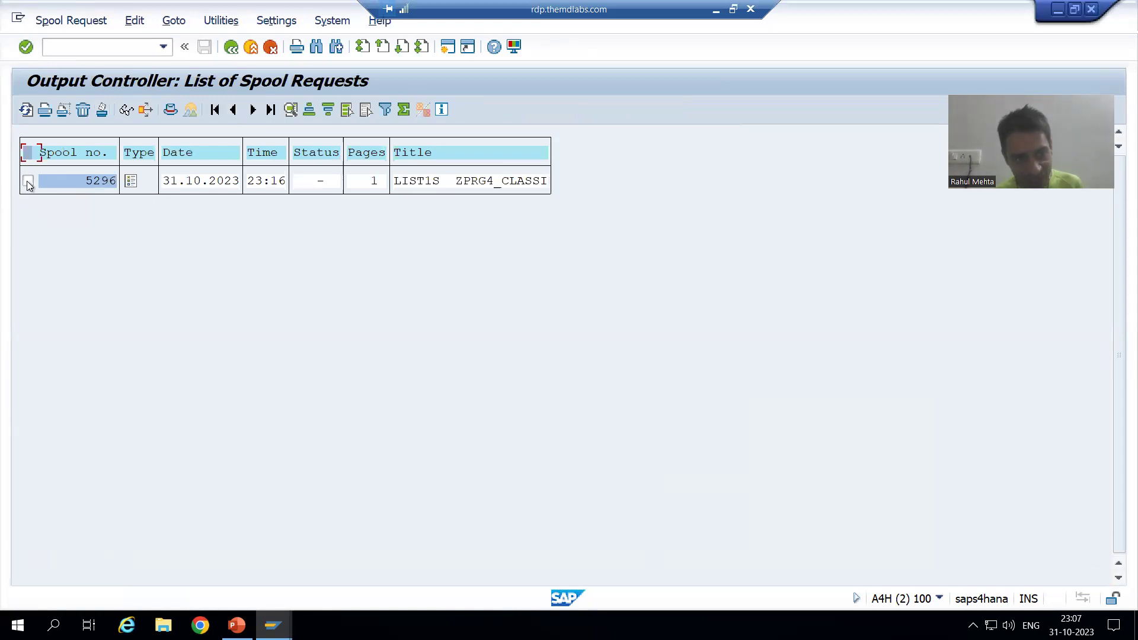
left_click(131, 181)
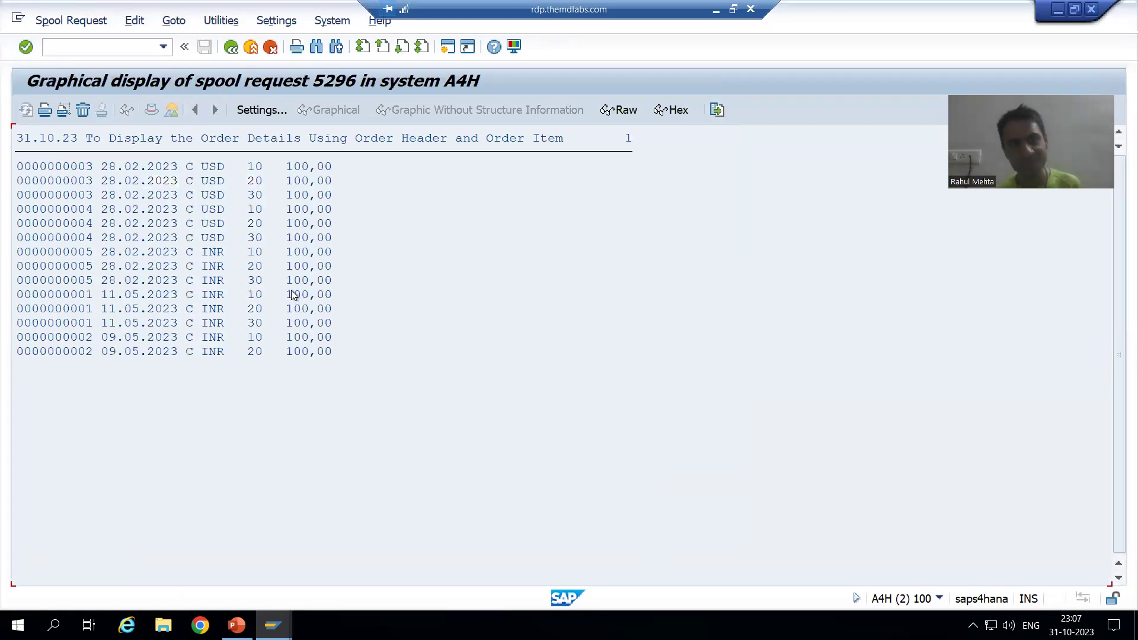
left_click(230, 47)
left_click(230, 47)
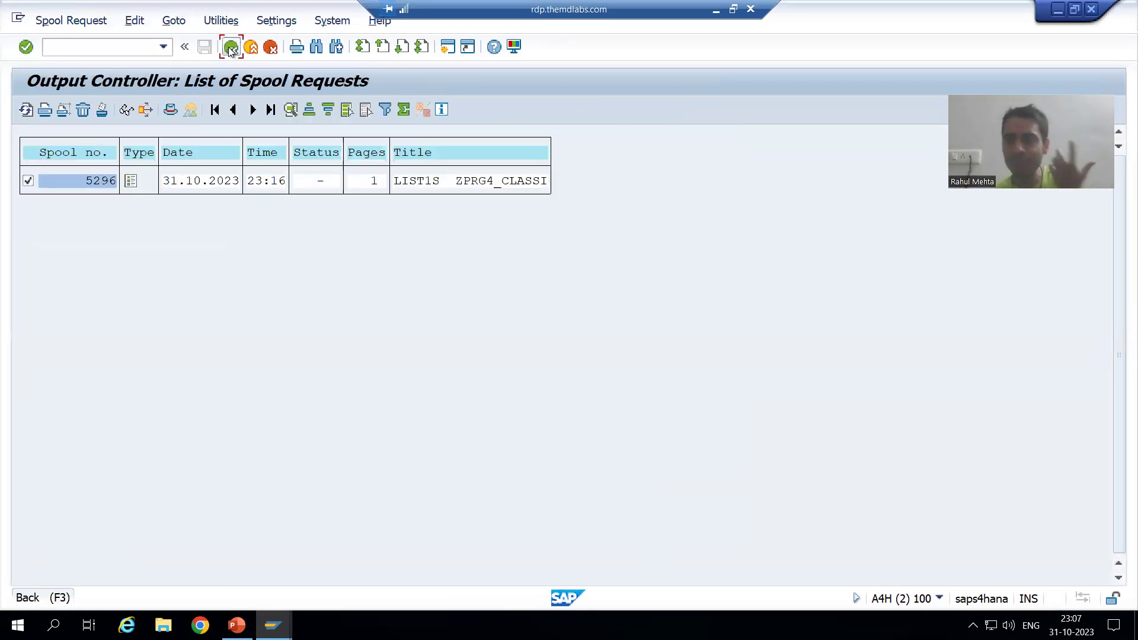
Deselect the finished entry and refresh the Job Overview repeatedly to check for new one-minute runs of BGJOB_2
left_click(535, 336)
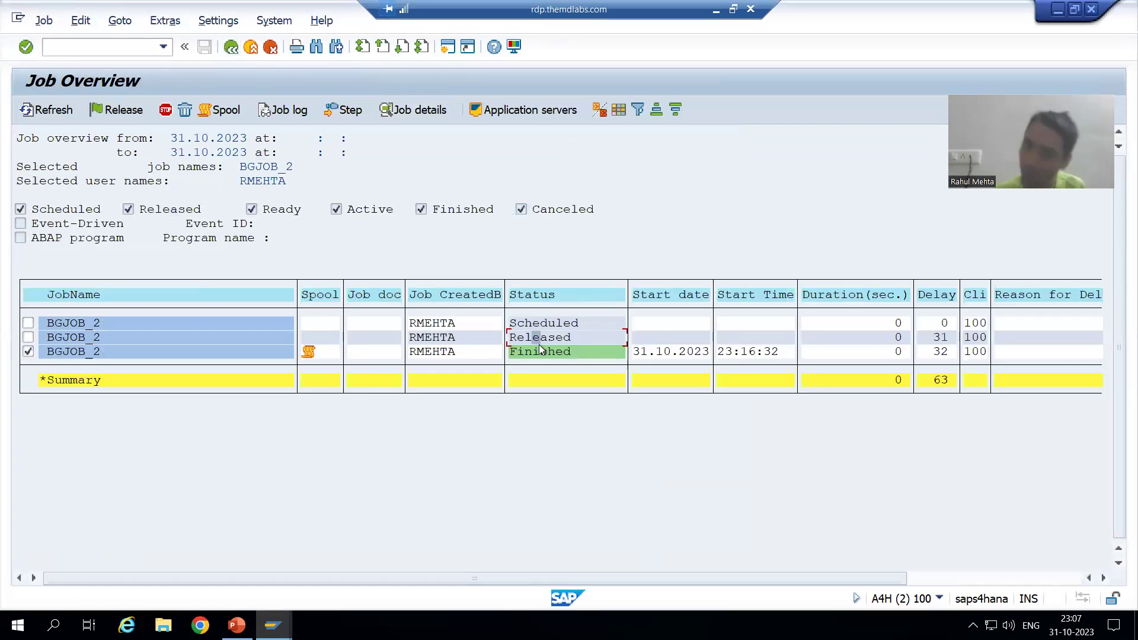
left_click(28, 351)
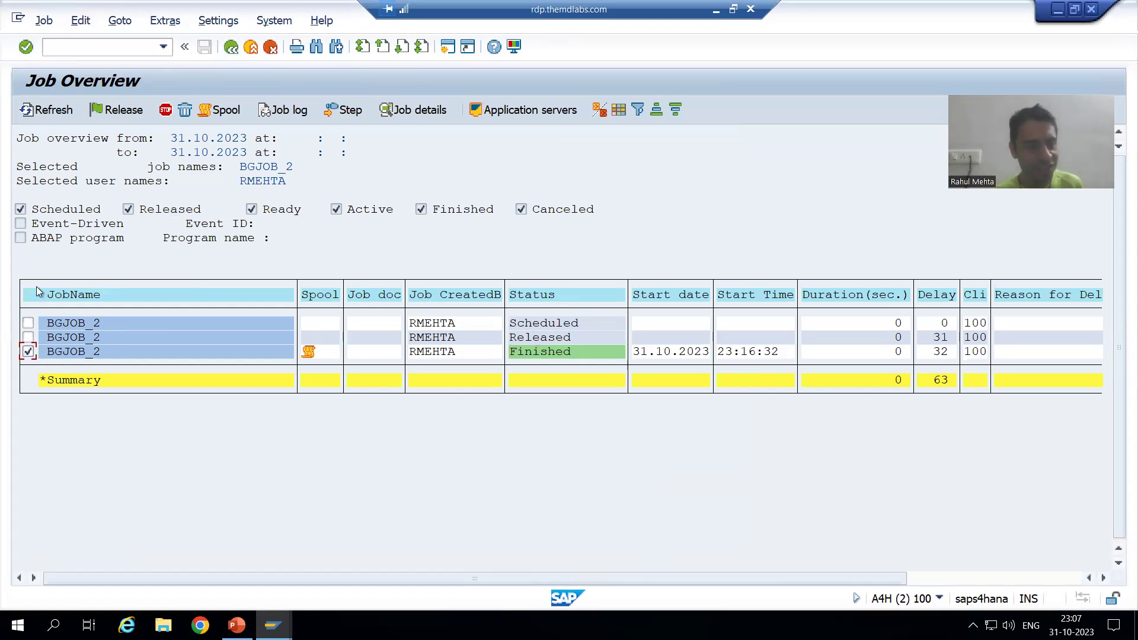
left_click(42, 111)
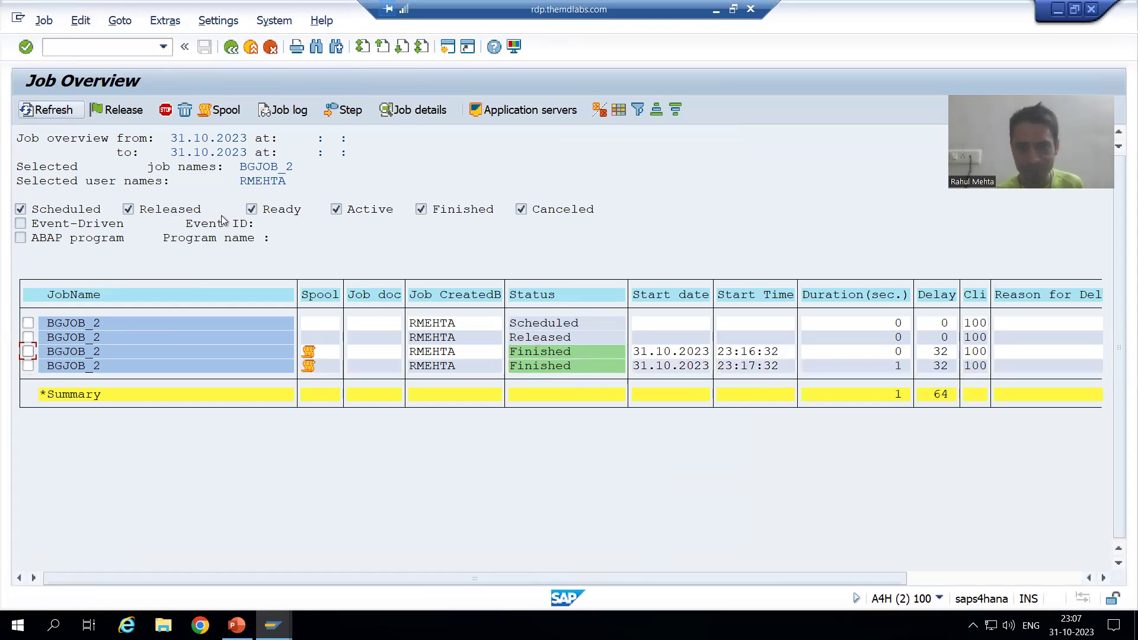
left_click(556, 351)
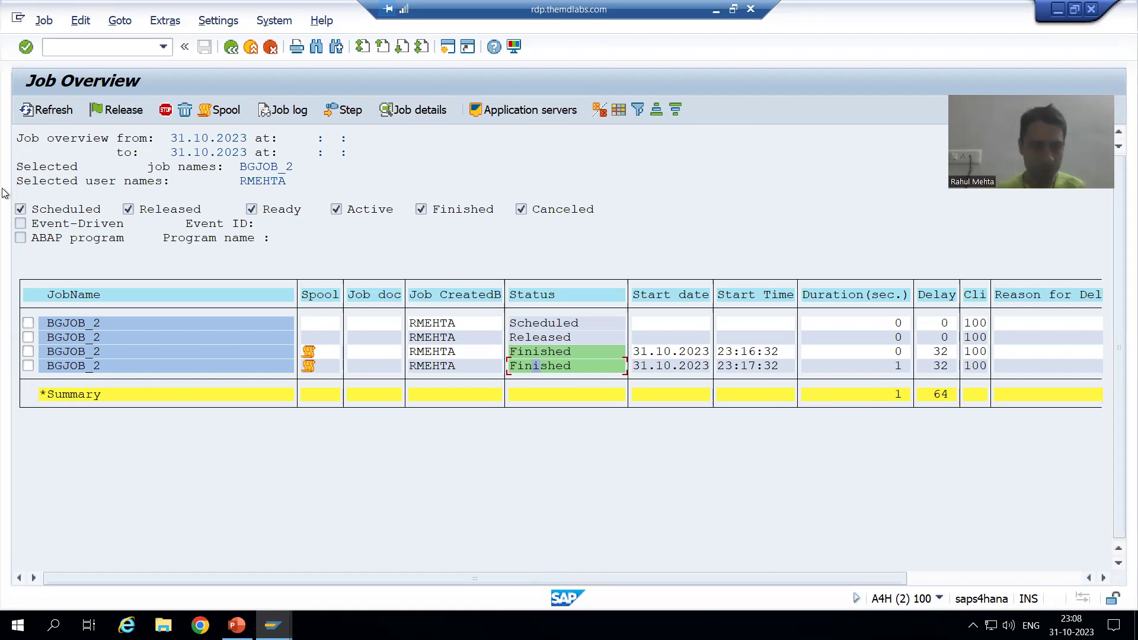
left_click(38, 112)
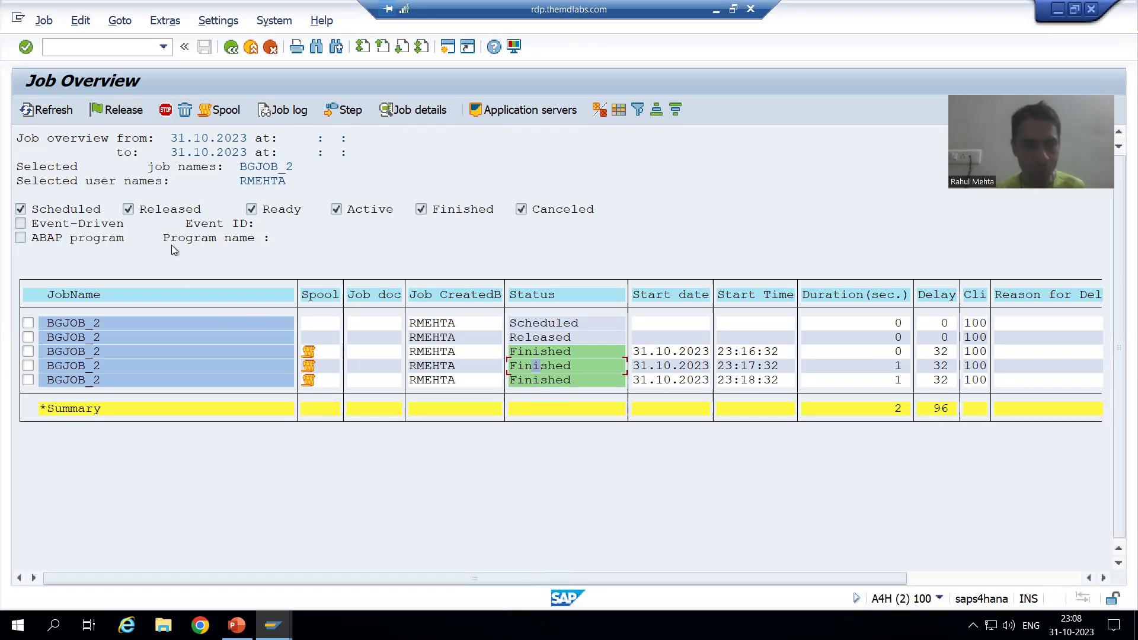
left_click(47, 110)
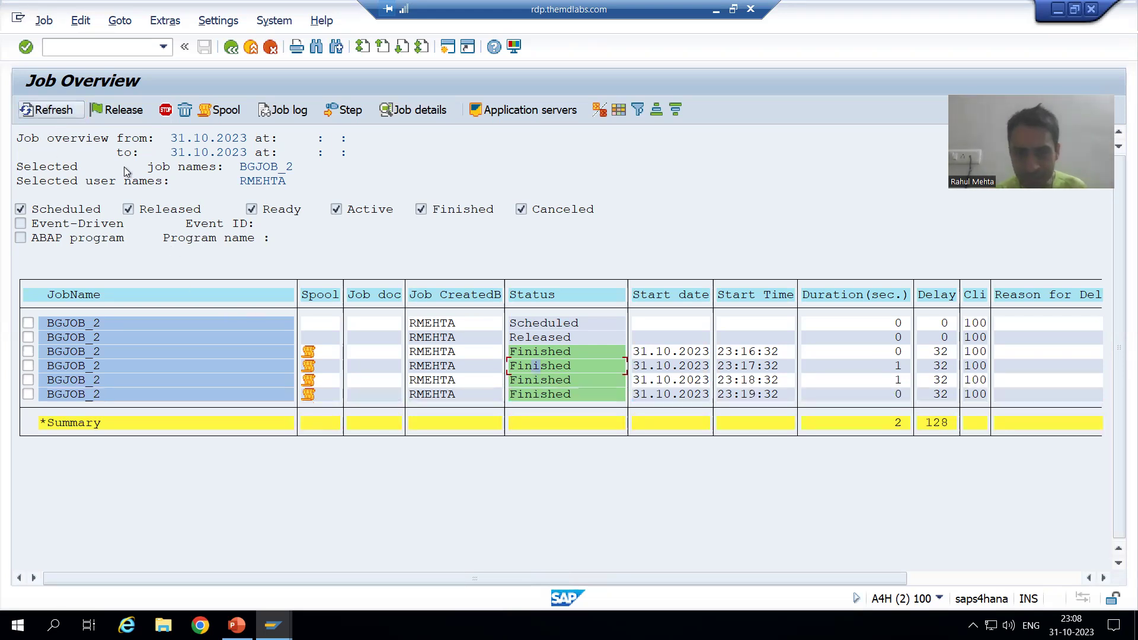
Set the released BGJOB_2 entry back to Scheduled to stop its periodic runs, and refresh the Job Overview
left_click(513, 339)
double_click(542, 341)
left_click(485, 350)
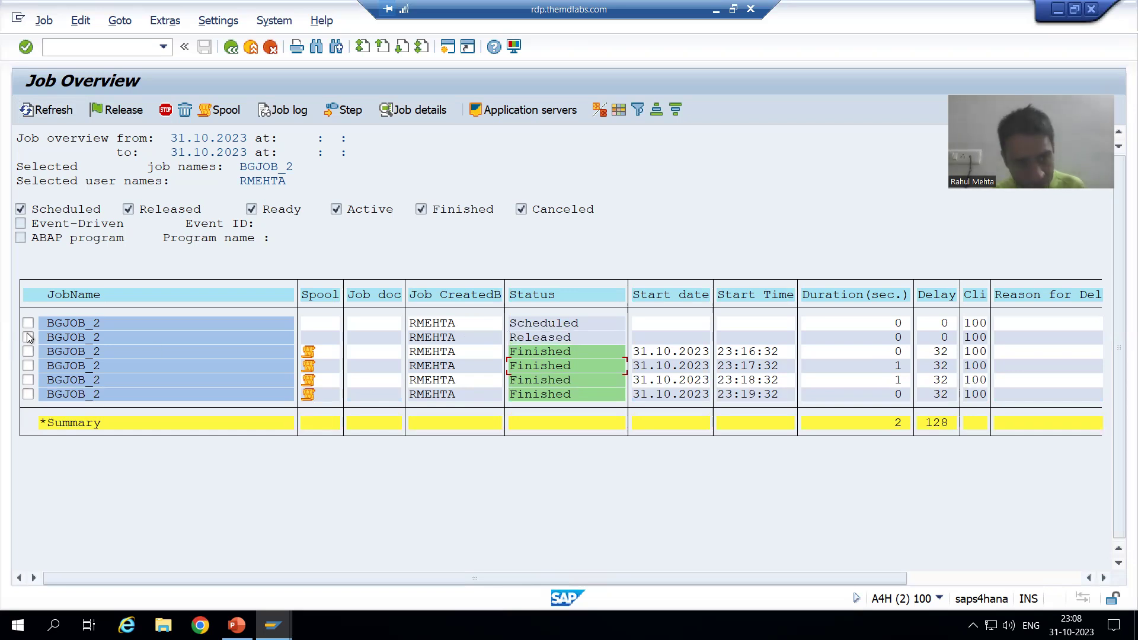
left_click(28, 337)
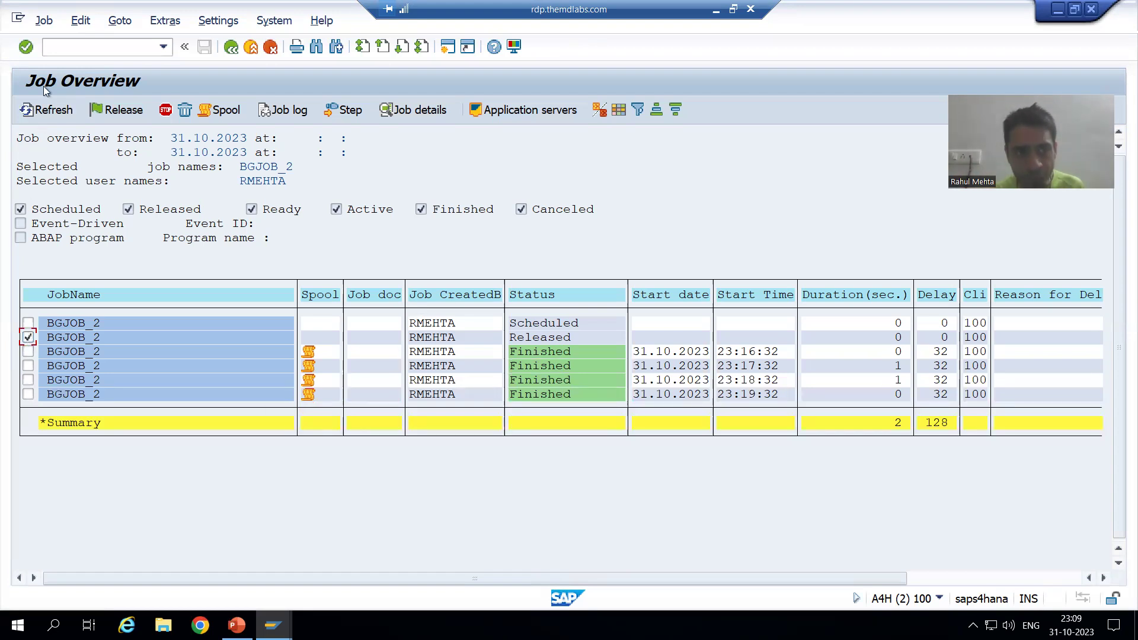
left_click(44, 22)
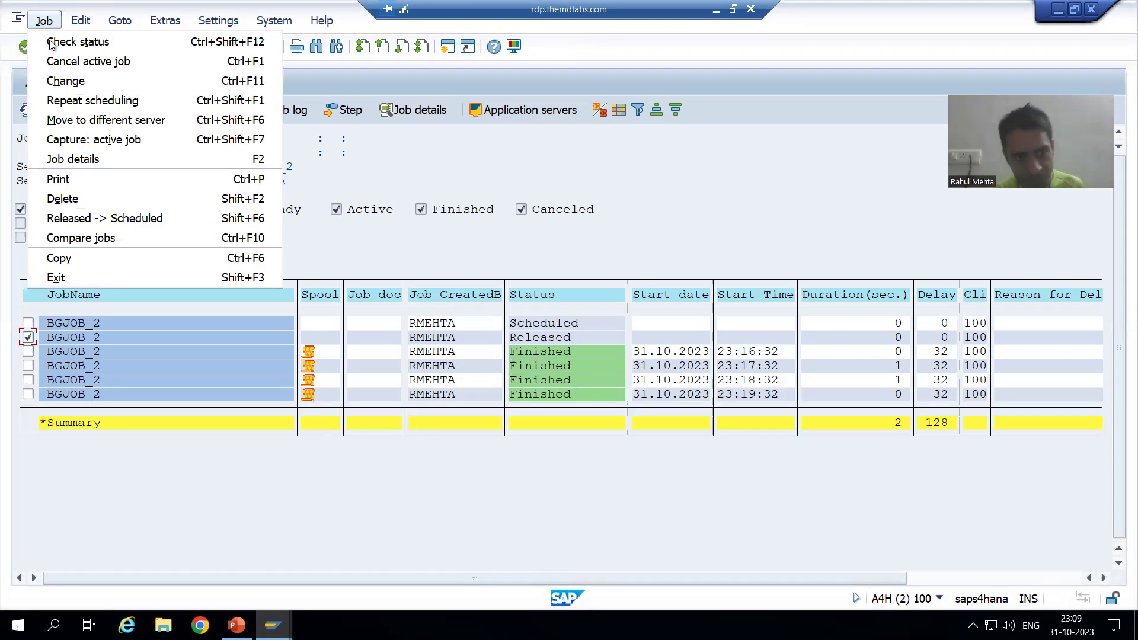
left_click(105, 218)
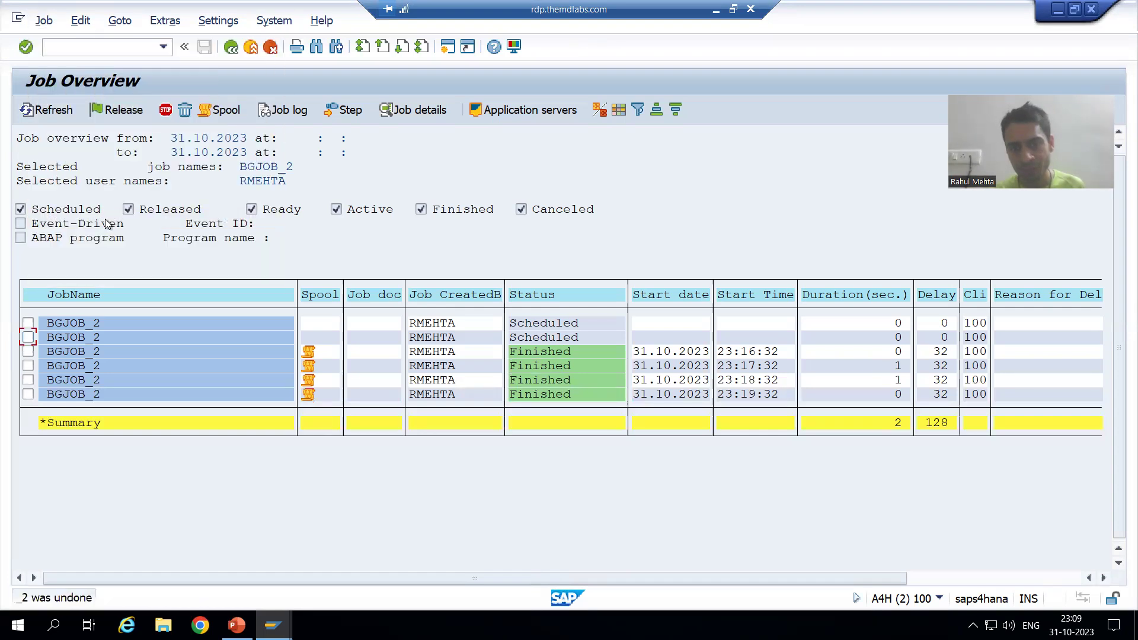
left_click(58, 112)
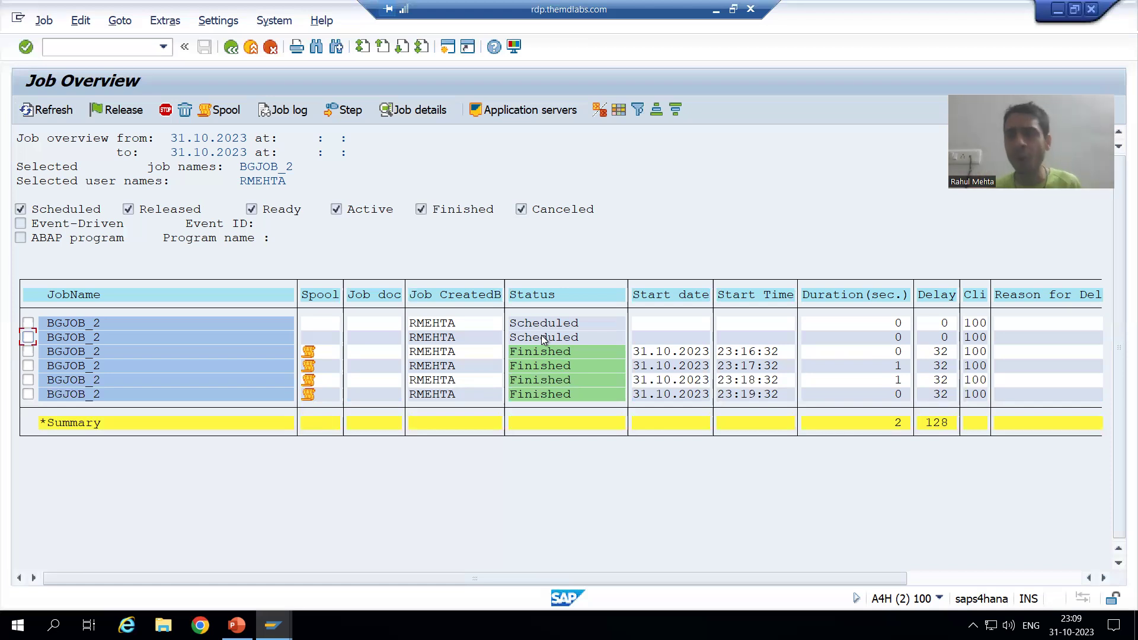
left_click(28, 336)
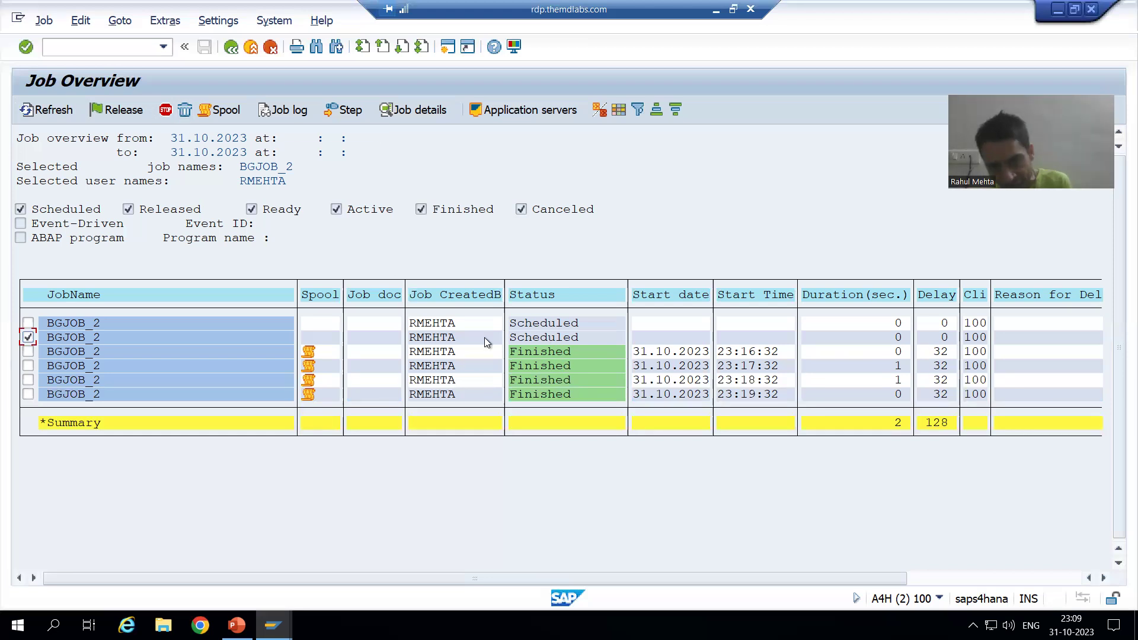
left_click(28, 337)
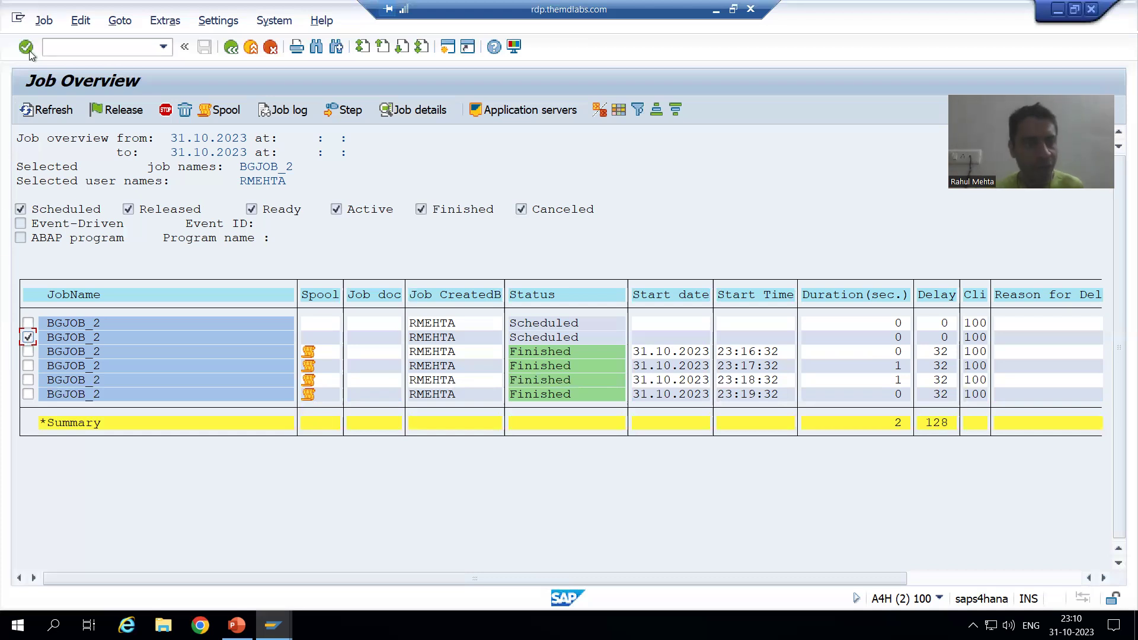
left_click(45, 21)
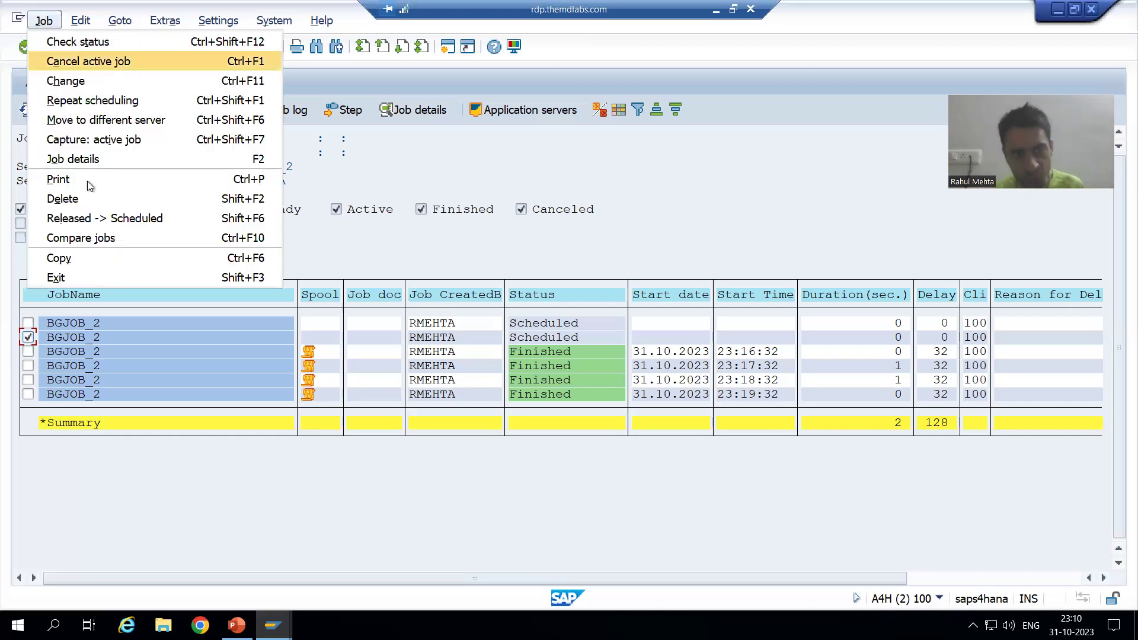
left_click(28, 337)
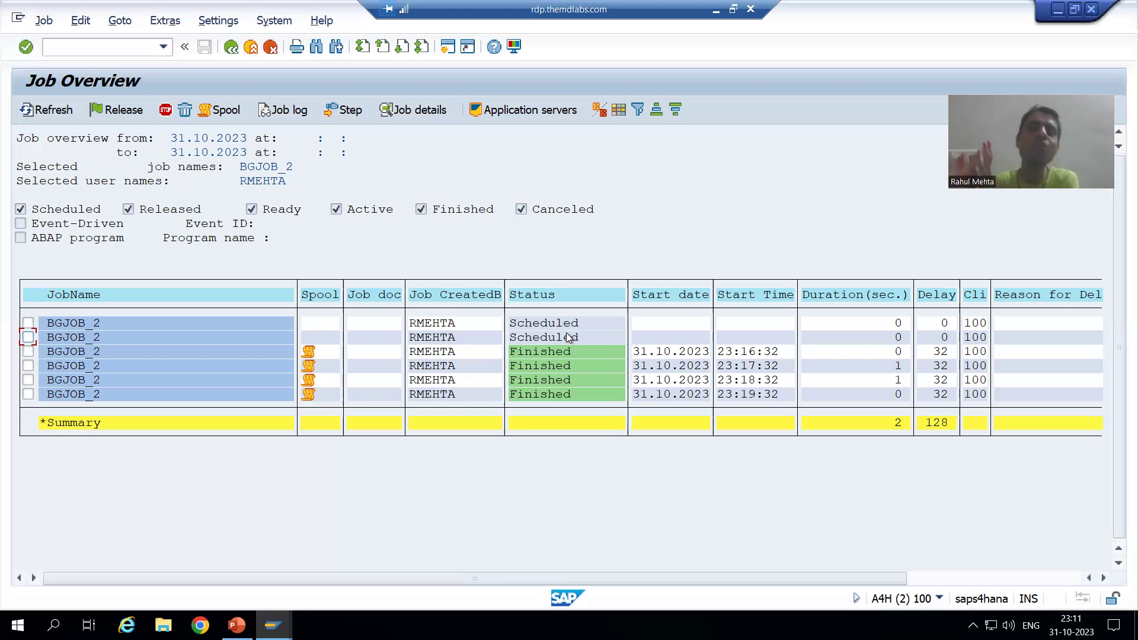
left_click(535, 338)
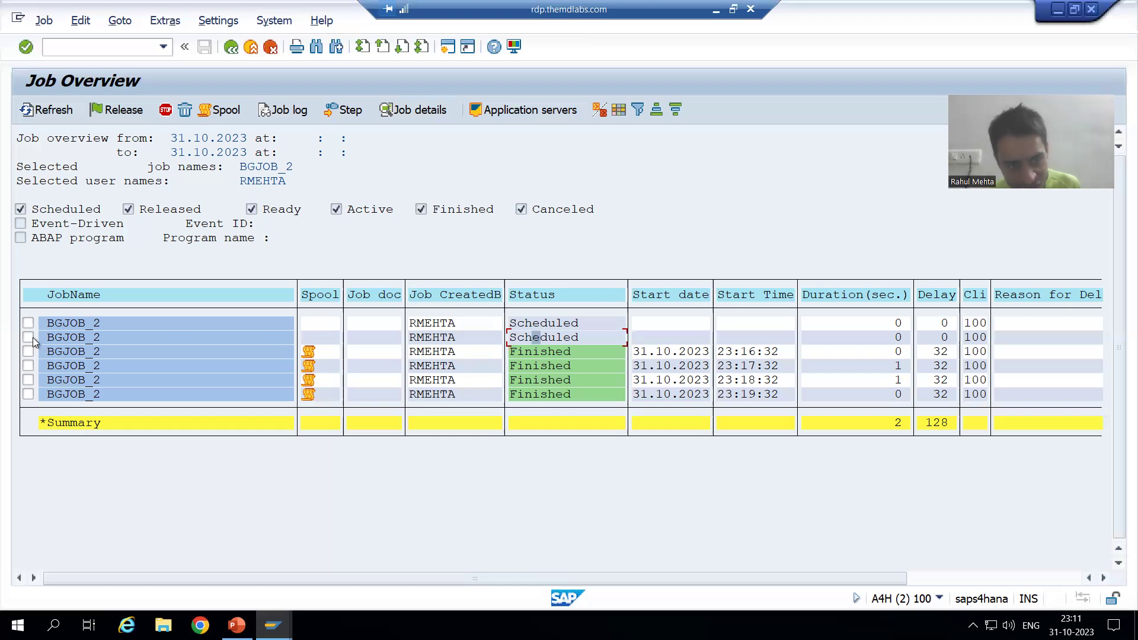